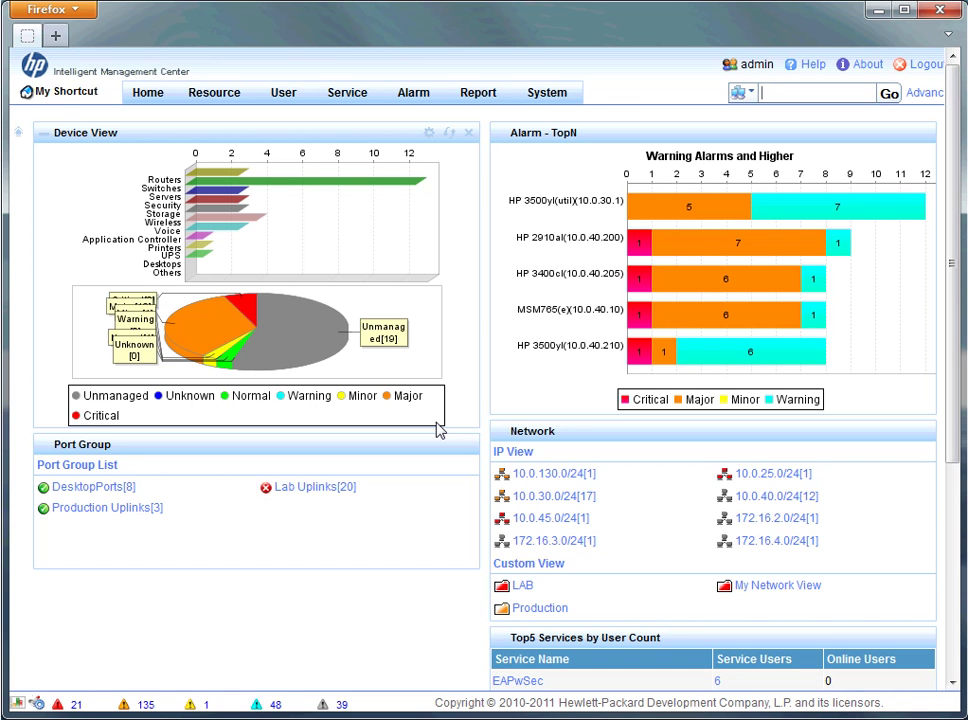
From Service's Auto Deployment Plan page, add a new plan named ADP1.
click(352, 98)
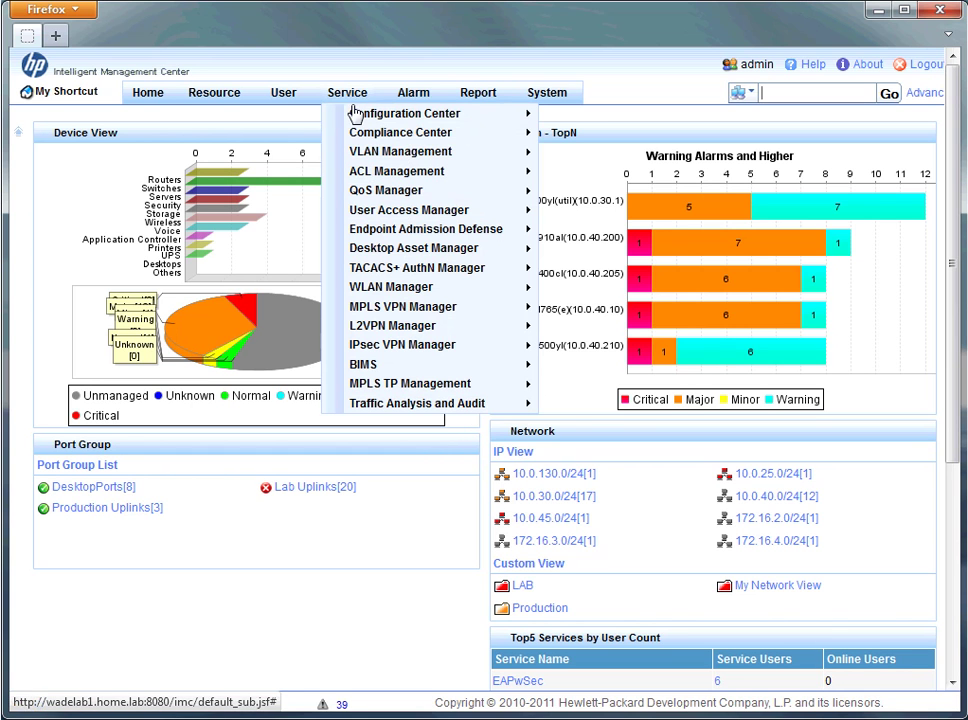
mouse_move(356, 113)
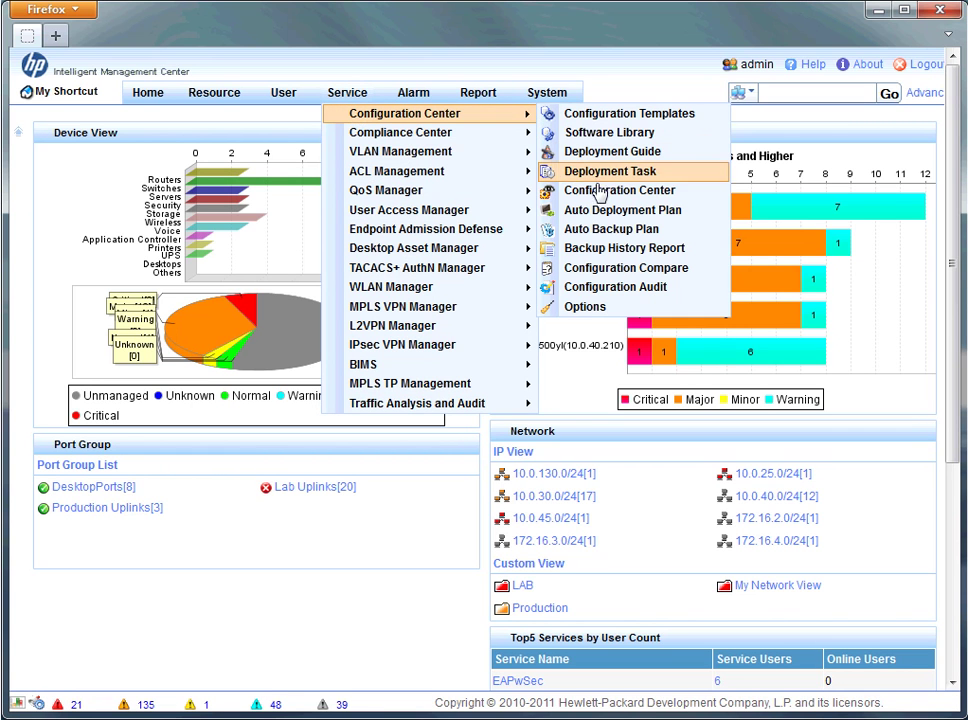
click(600, 212)
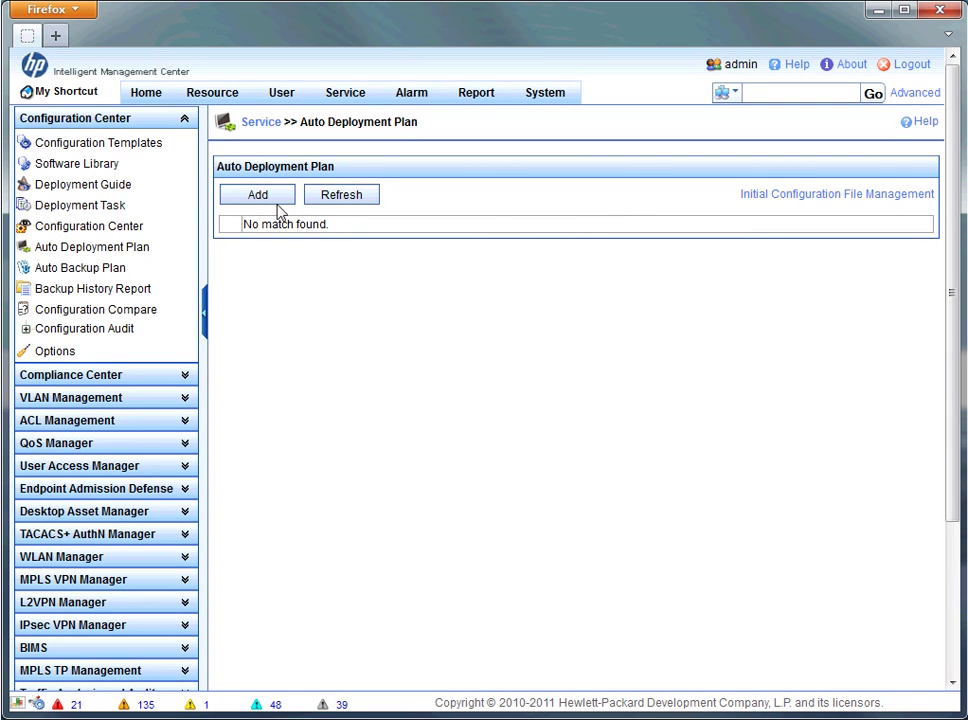
click(276, 200)
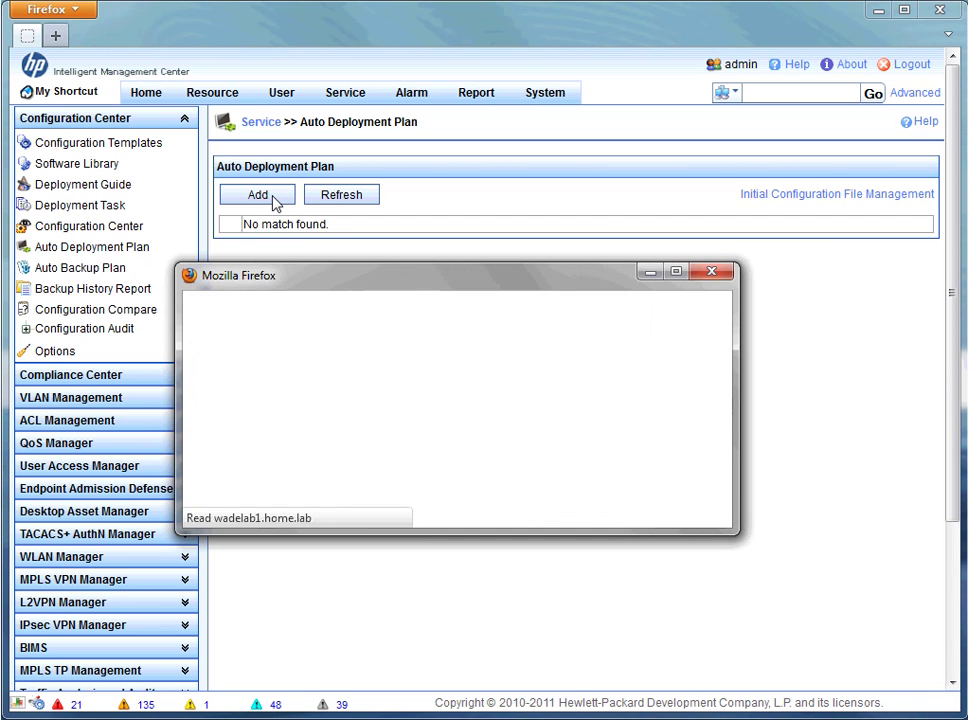
click(354, 342)
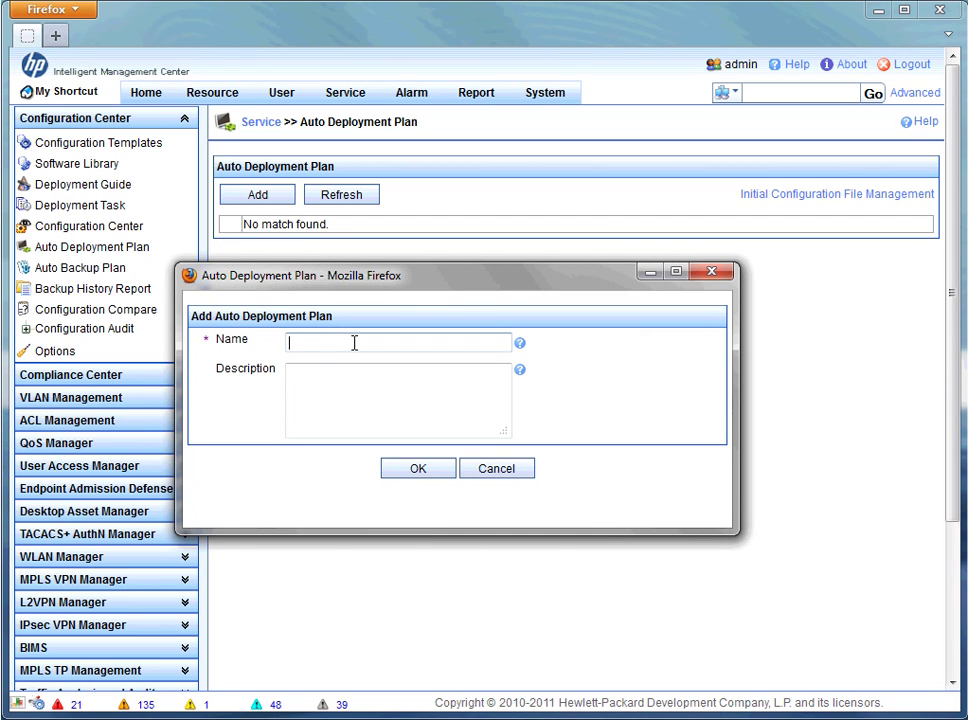
text(ADP1)
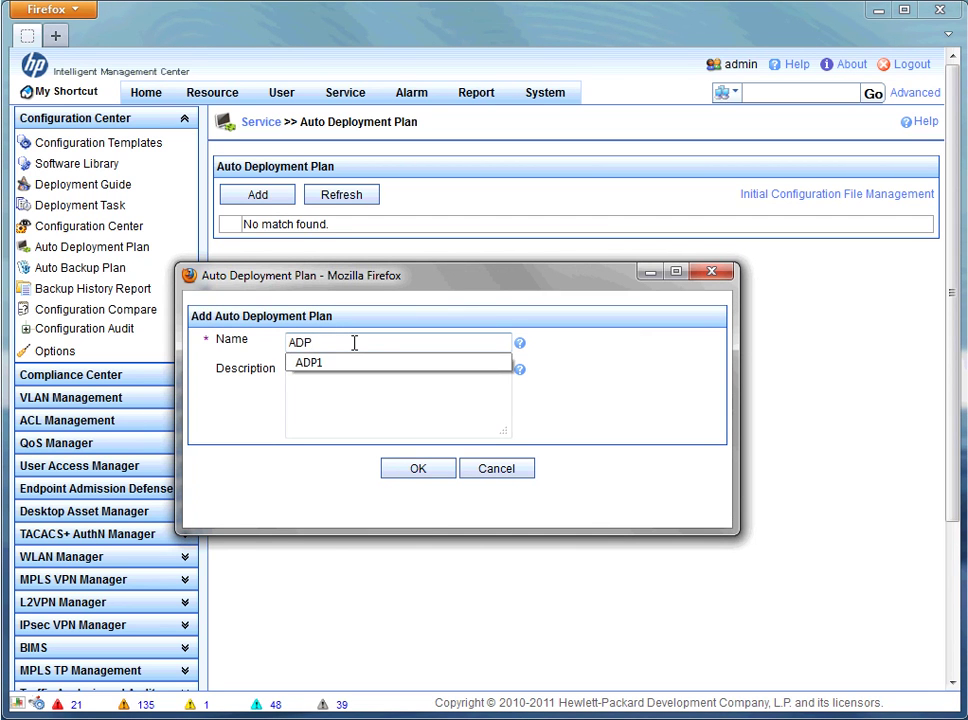
click(414, 468)
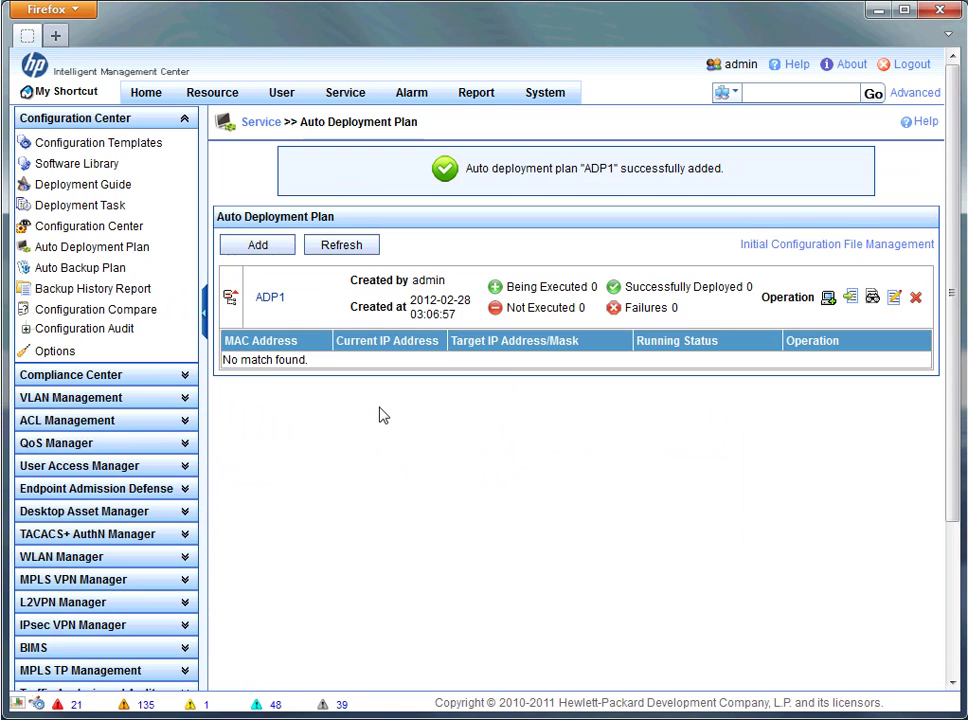
Add a deployment device to ADP1 using the E-Series configuration folder.
click(829, 299)
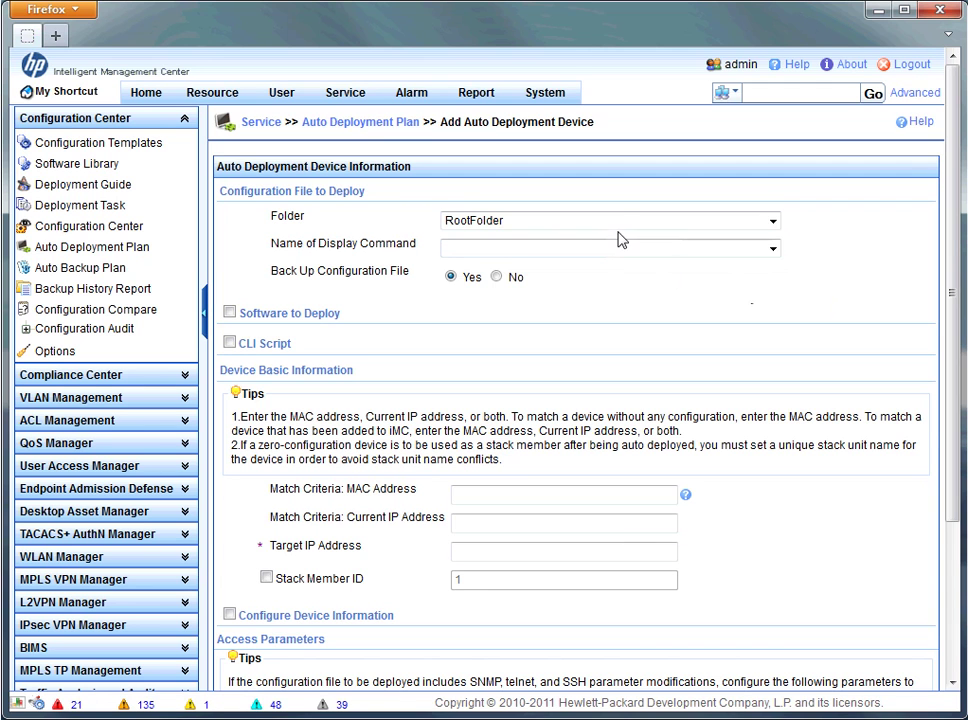
click(625, 230)
click(660, 292)
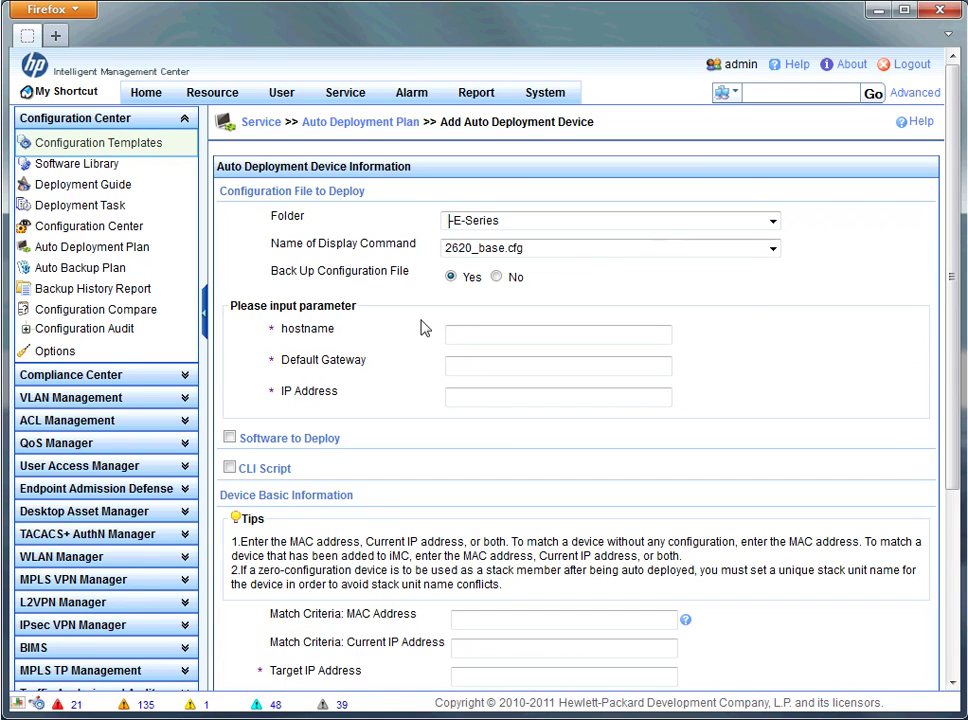
Set hostname HP2620(LAB), default gateway 10.0.30.1 and IP address 10.0.30.15.
click(486, 333)
text(26)
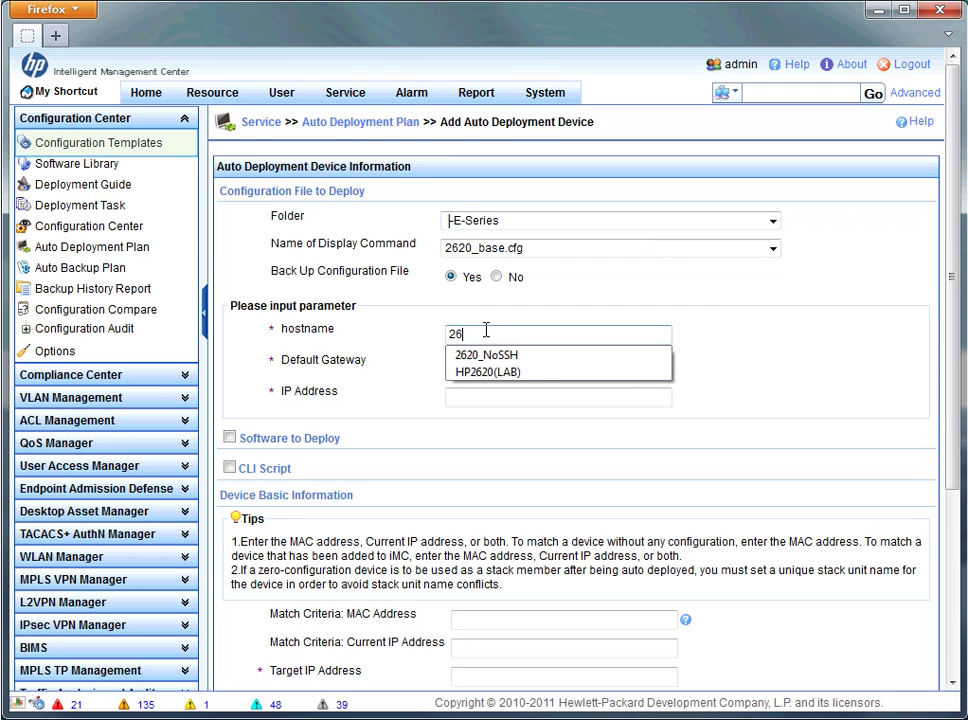
key(Down)
key(Down)
key(Return)
key(Tab)
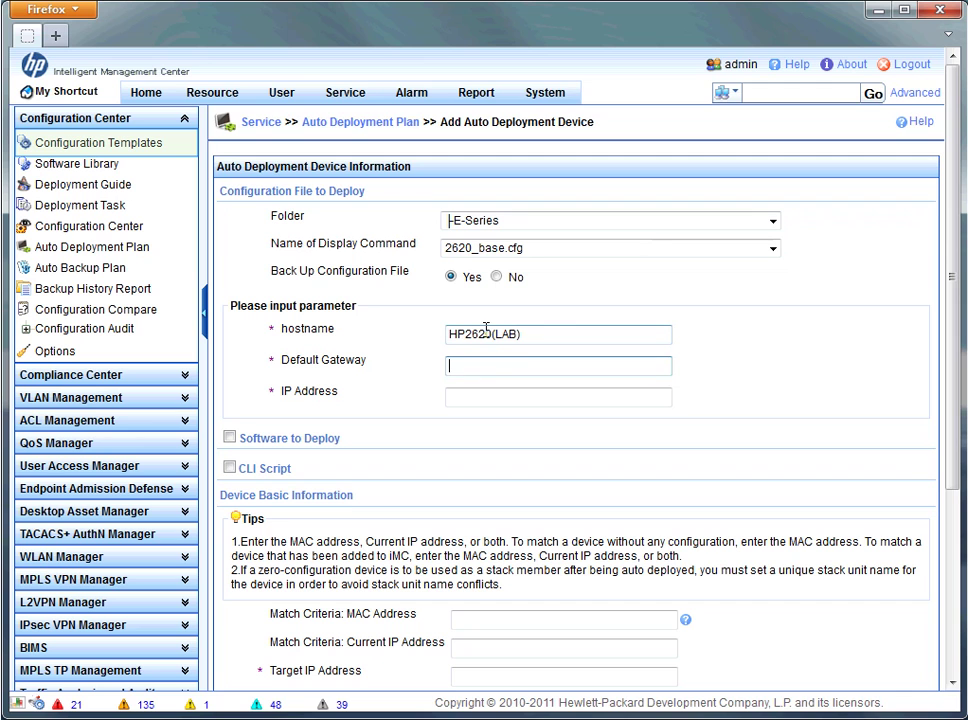
text(10.0.30.1)
key(Tab)
text(10.0.30.15)
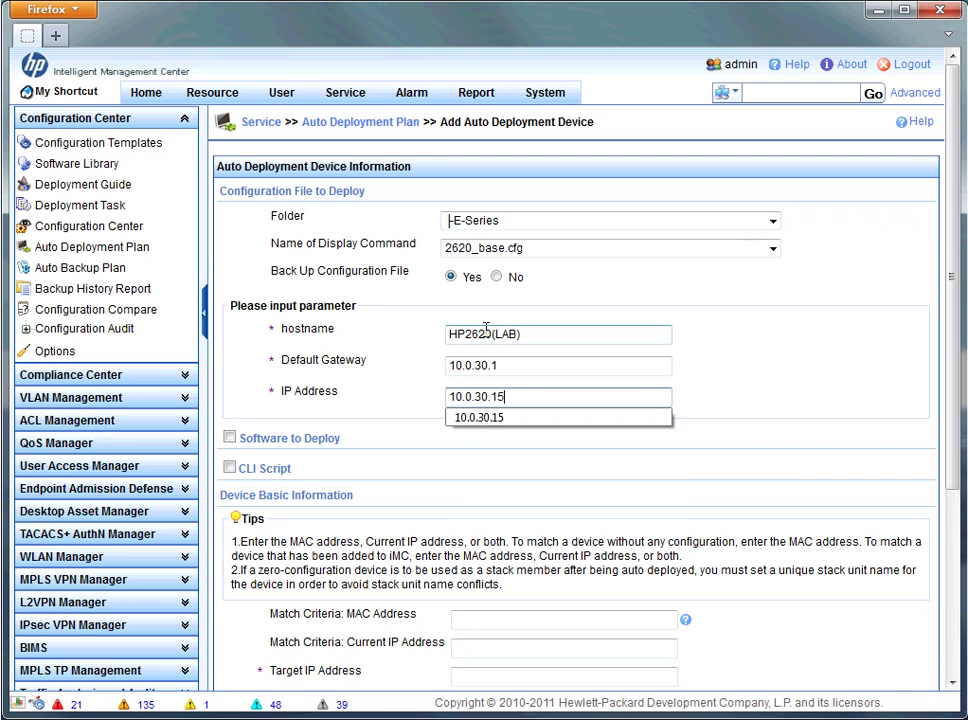
key(Tab)
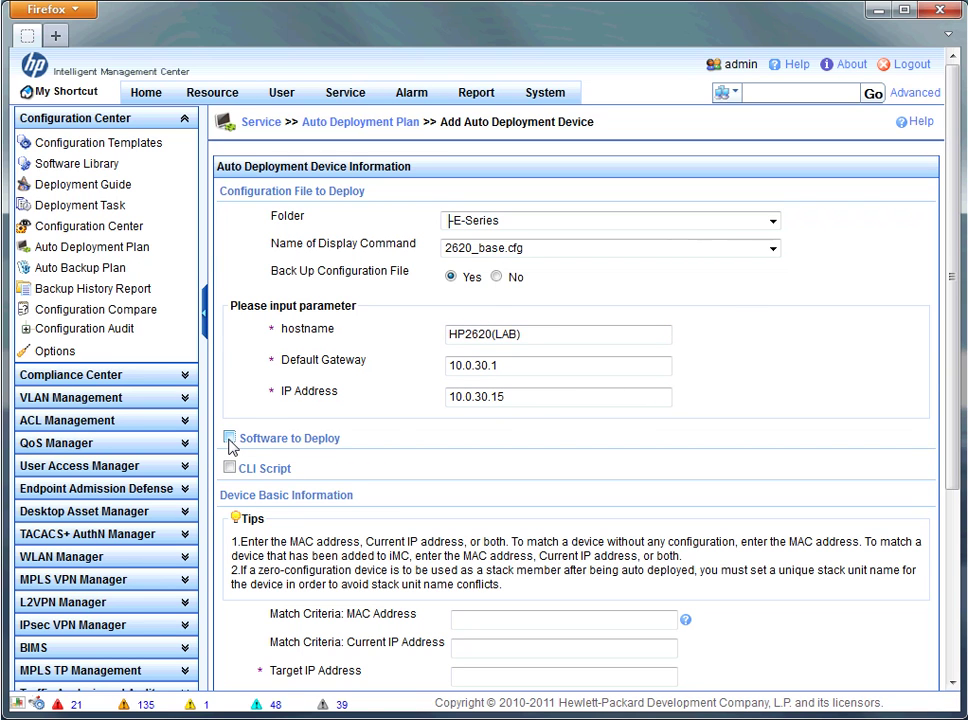
Enable software deployment with image RA_15_07_0003.swi.
click(229, 440)
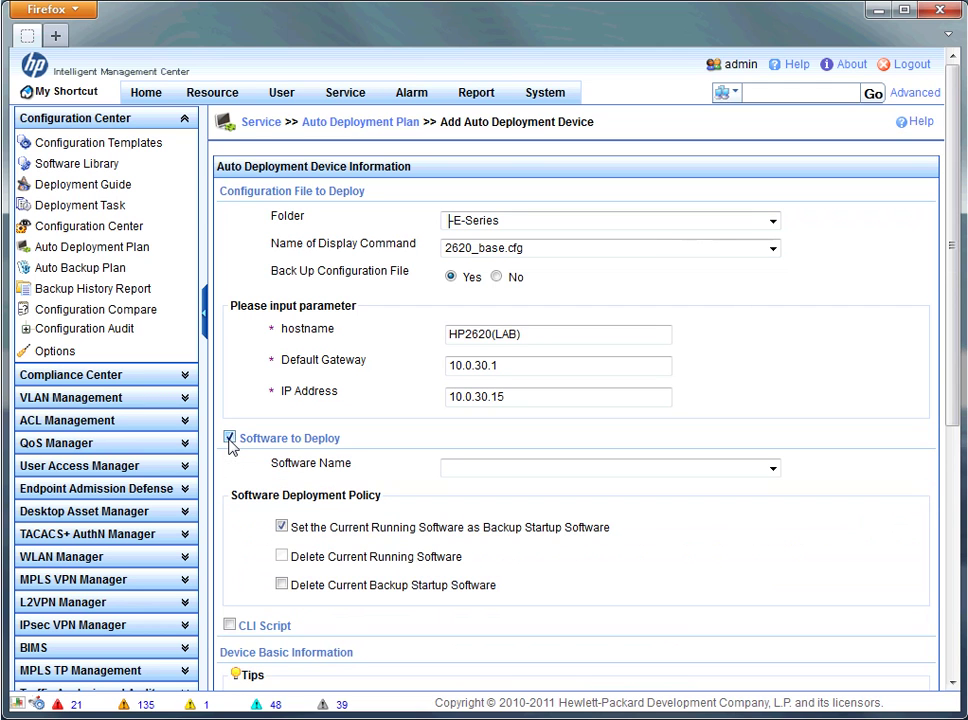
click(584, 469)
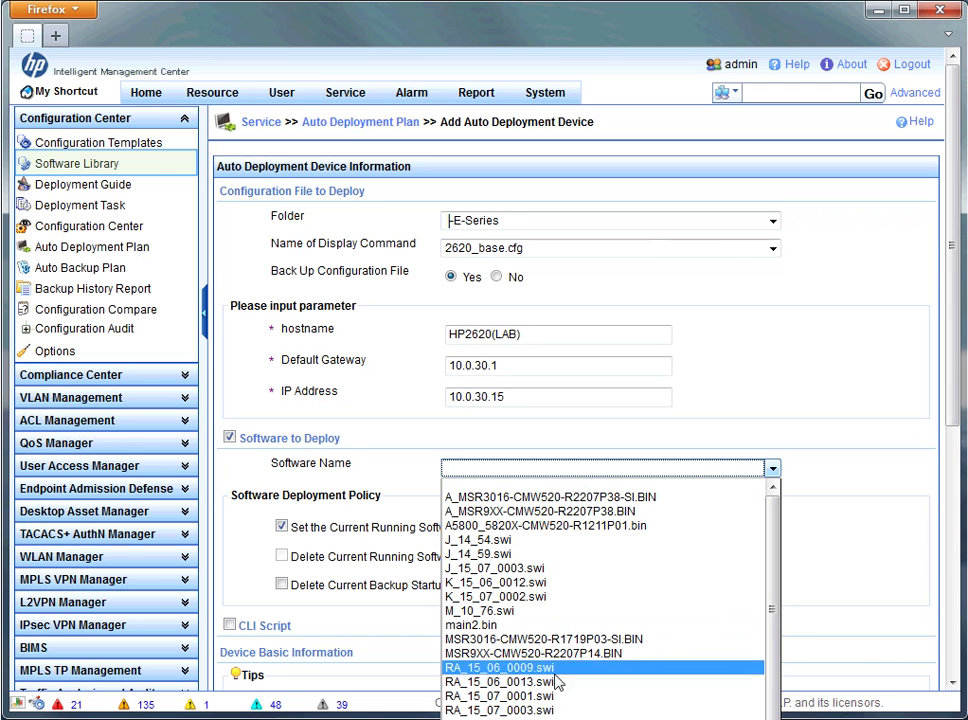
click(530, 710)
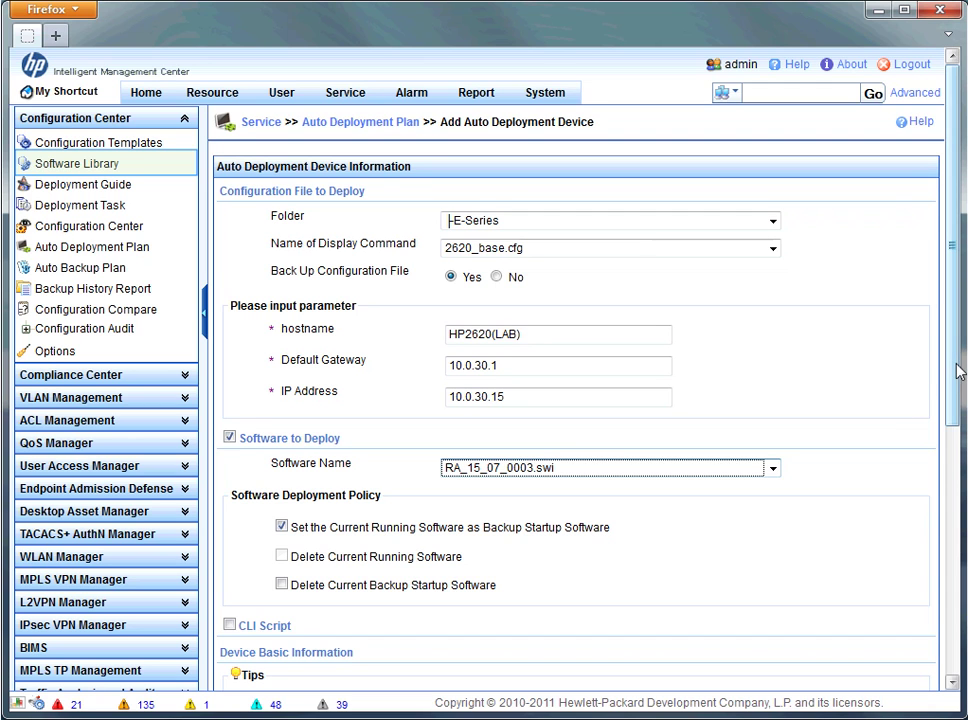
Enable a CLI script using TimeScript.cfg from the E-Series folder.
click(230, 626)
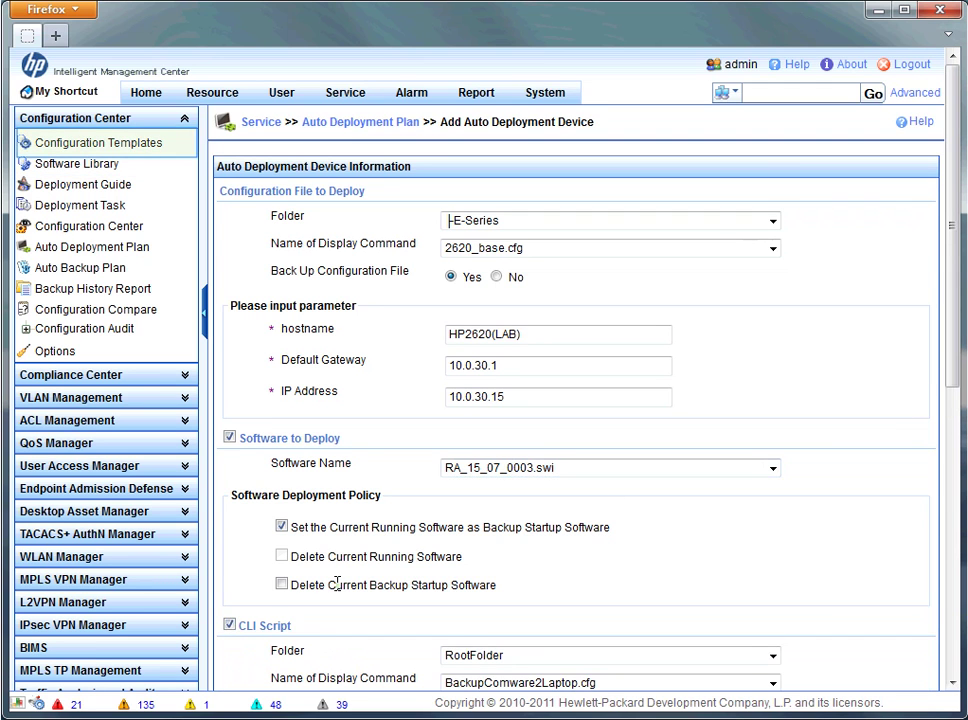
scroll(678, 566, down, 5)
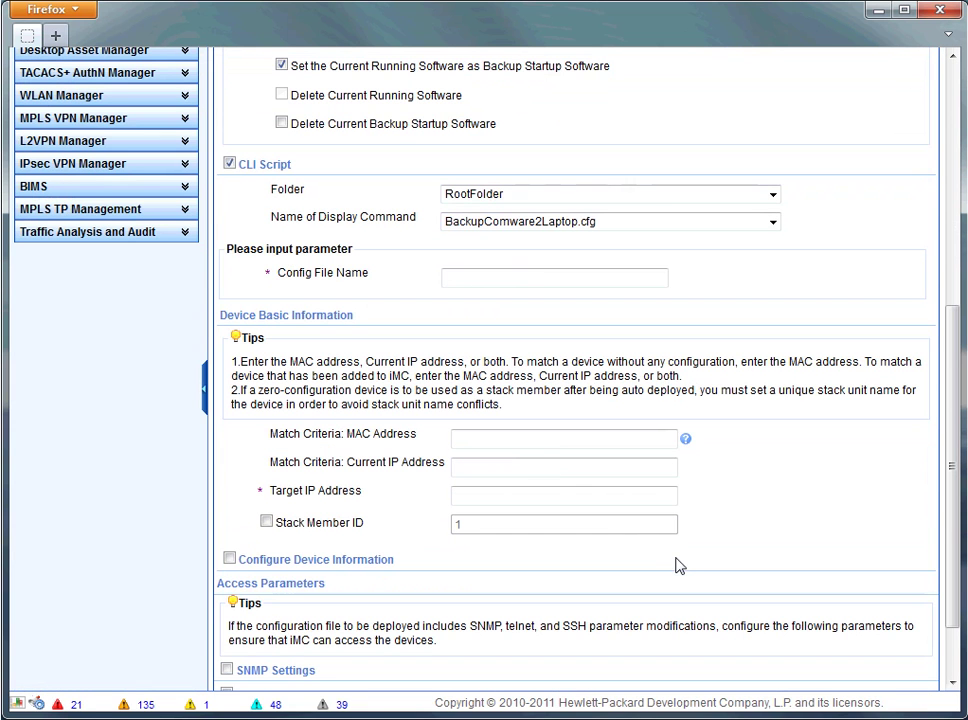
click(604, 201)
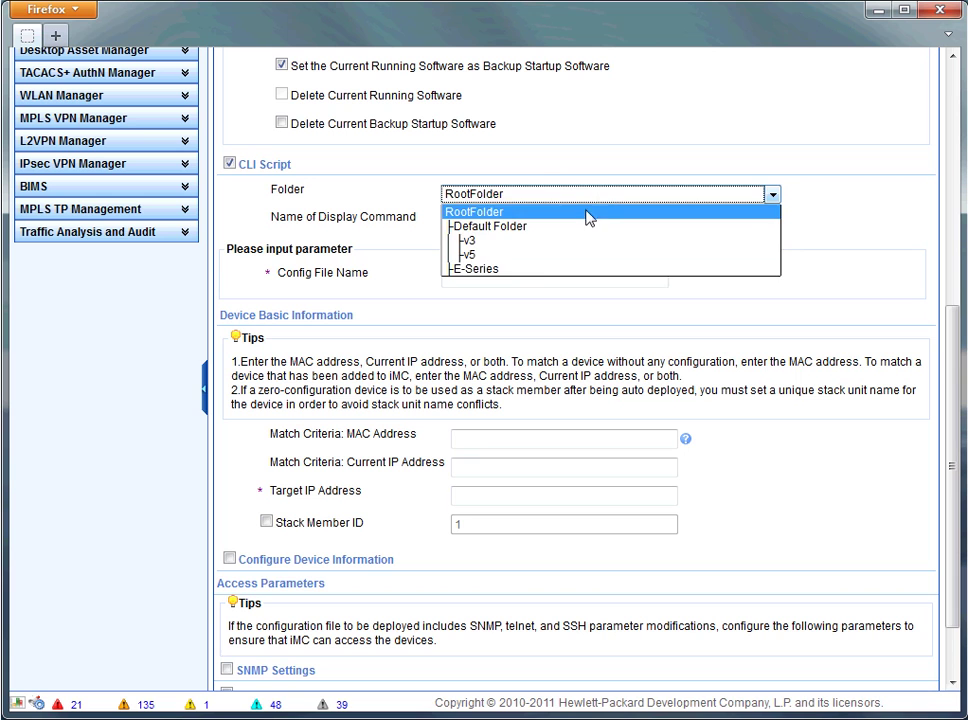
click(536, 272)
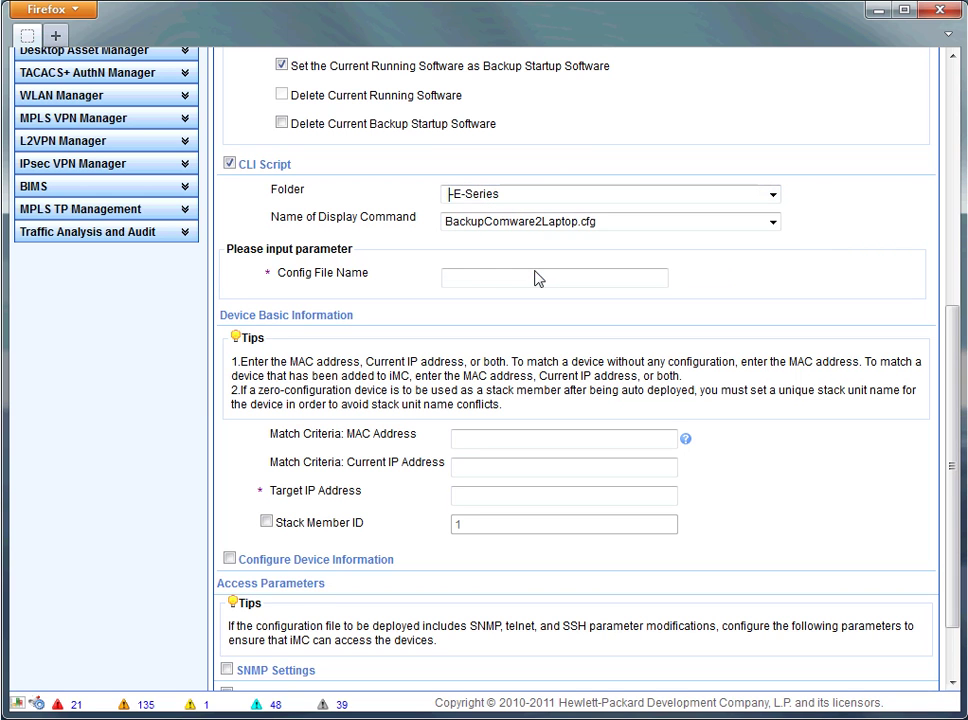
click(624, 224)
click(599, 257)
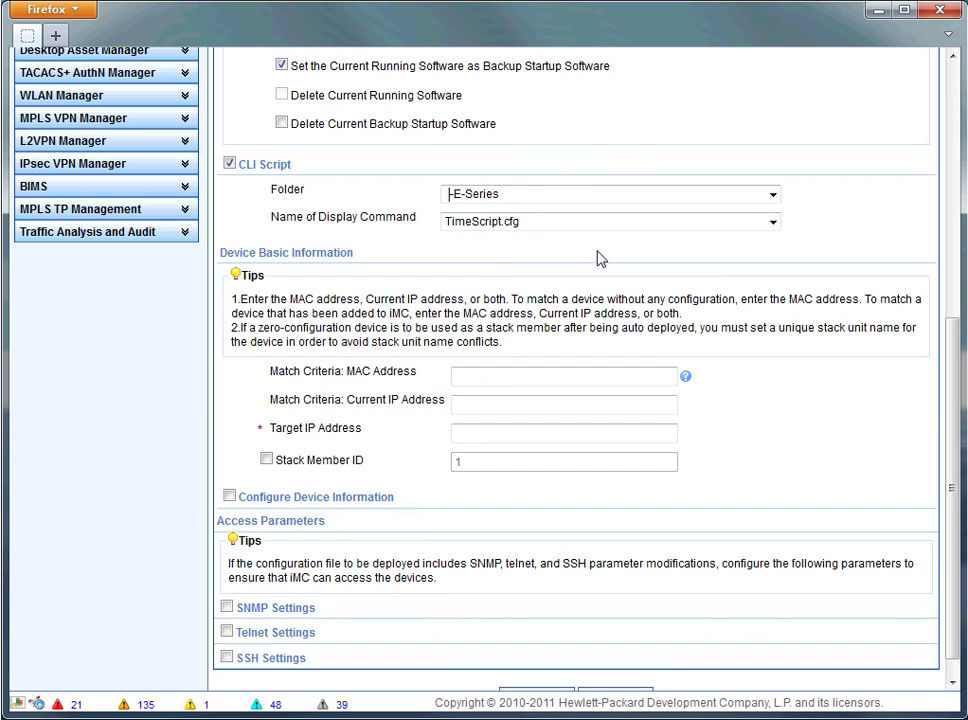
Match the device by MAC address 00-25-61-D8-15-E0.
click(481, 376)
text(0)
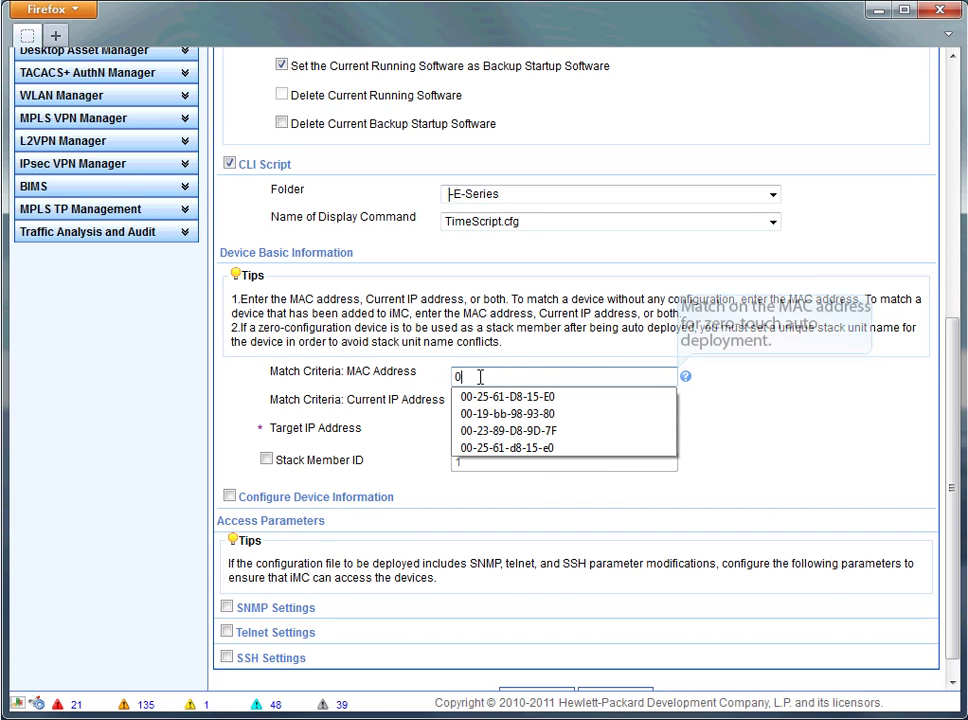
key(Down)
key(Return)
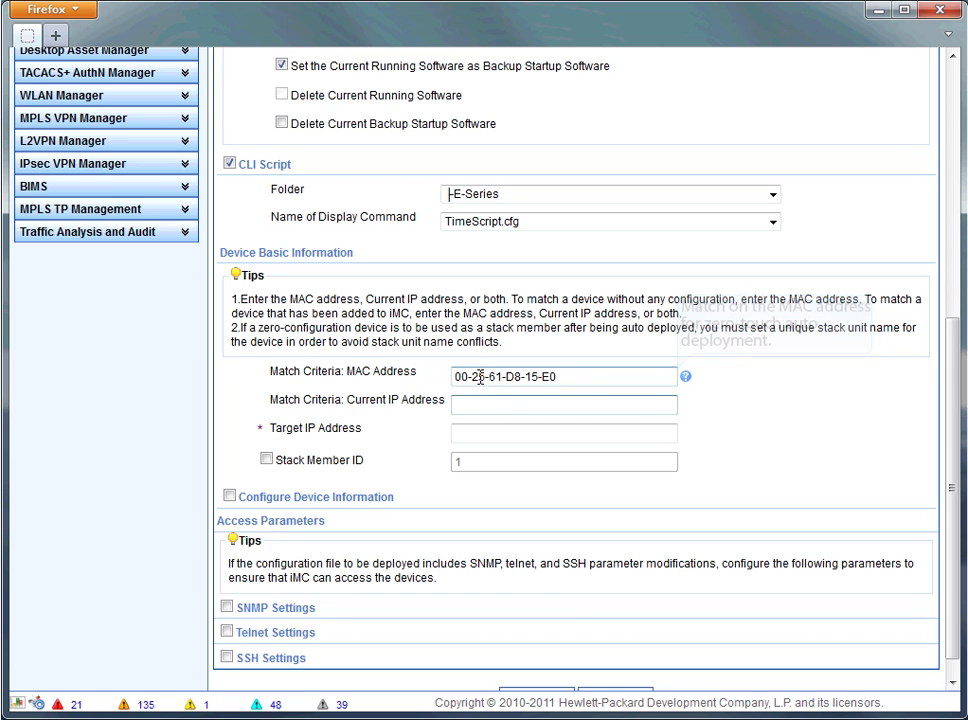
key(Tab)
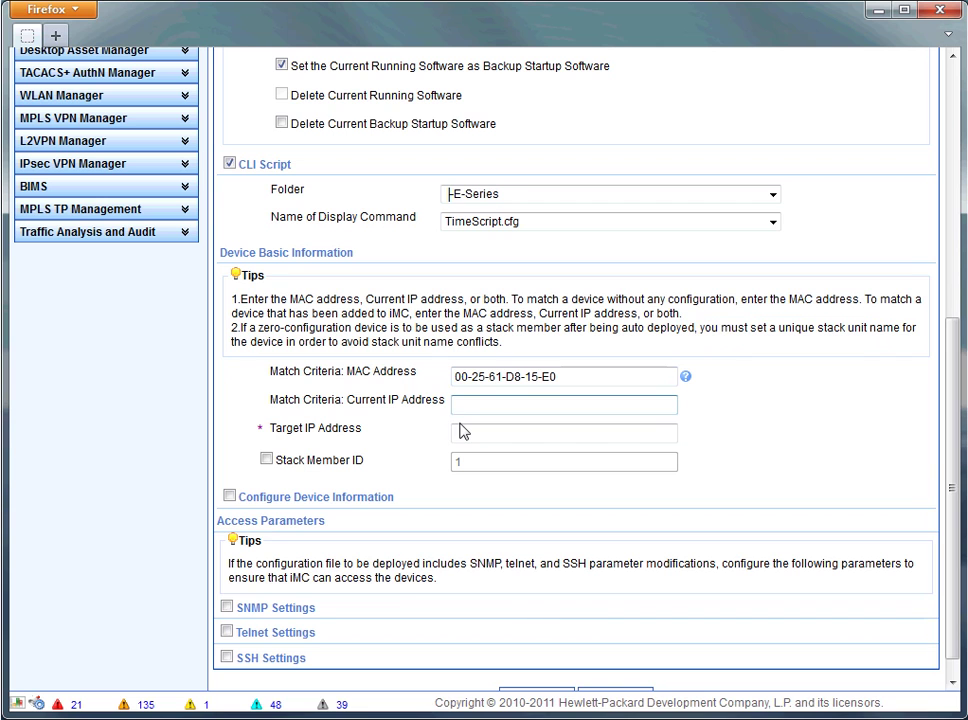
Enter 10.0.30.15 as the target IP address.
click(463, 434)
text(10.0.1)
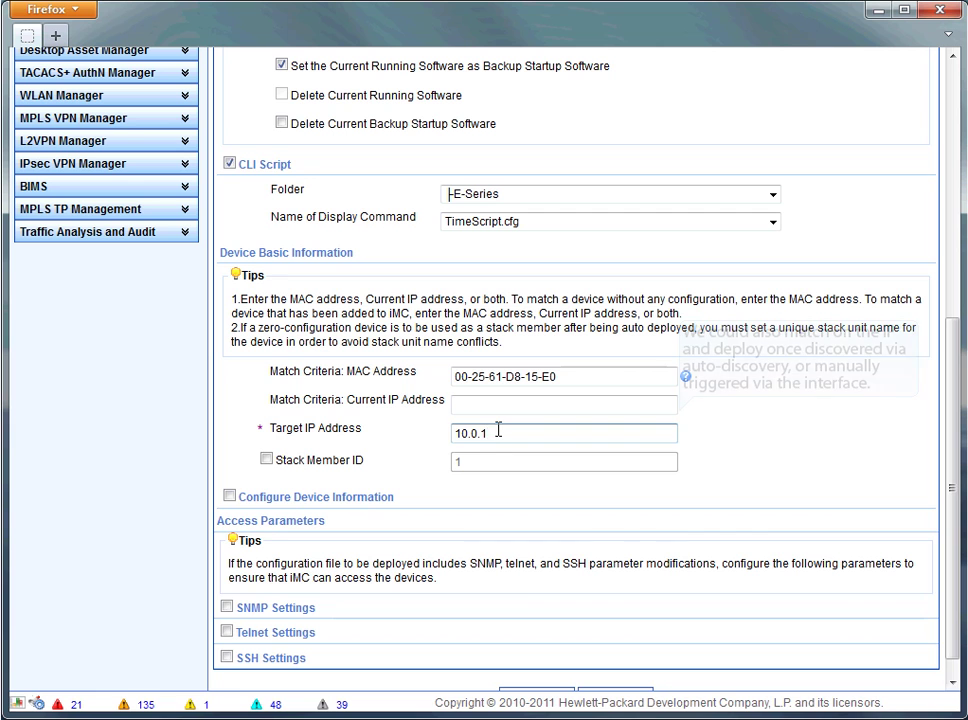
key(BackSpace)
text(30.15)
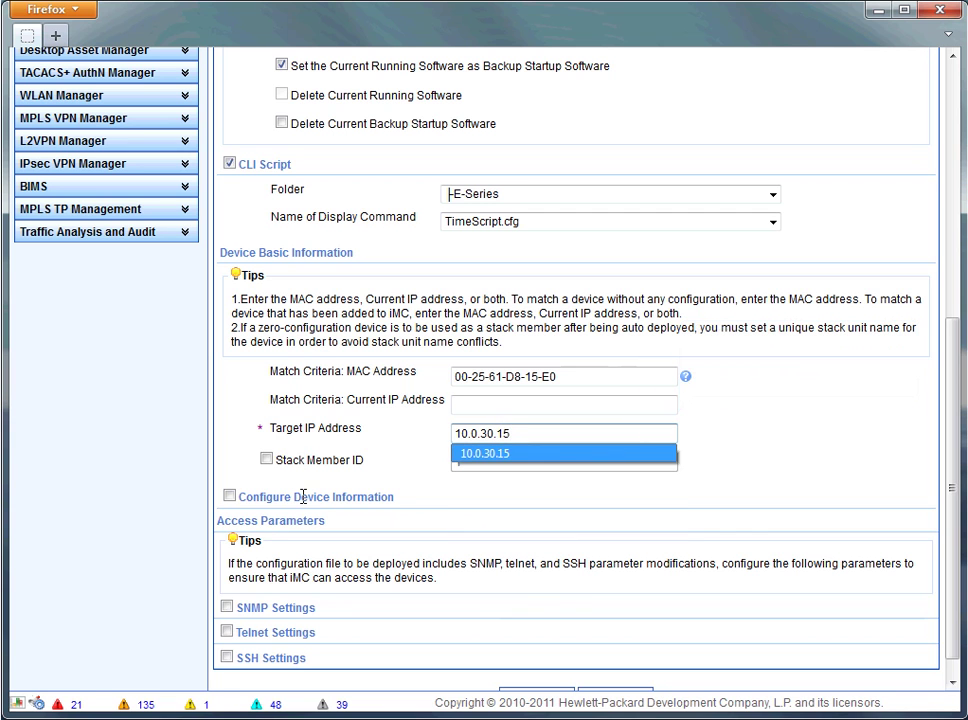
Label the device HP 2620(Lab), put it in group Lab, and set login type SSH.
click(229, 497)
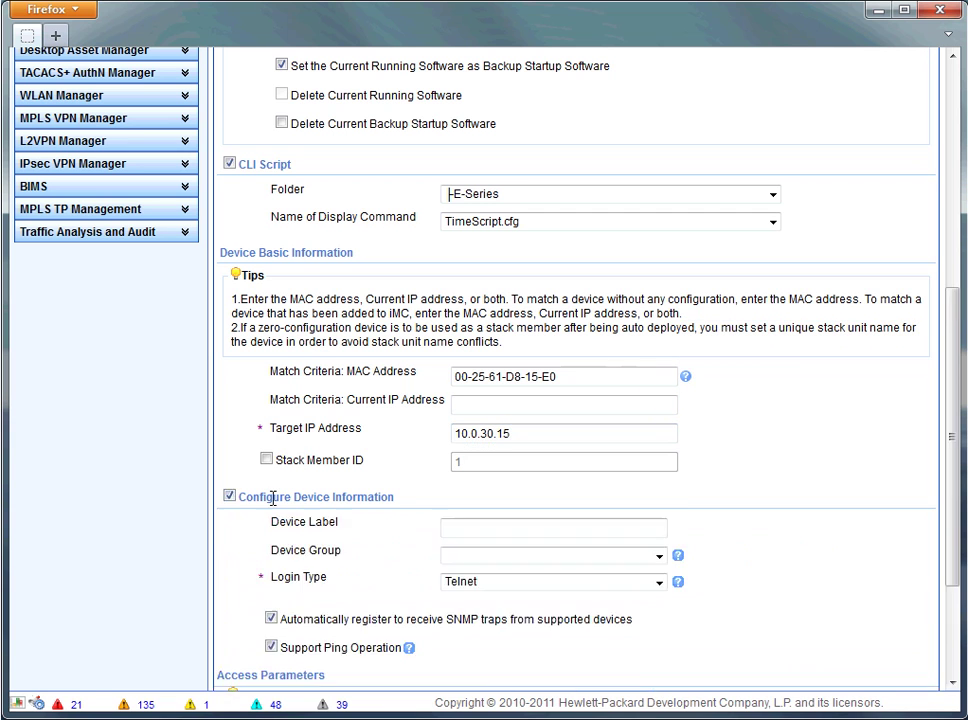
click(466, 536)
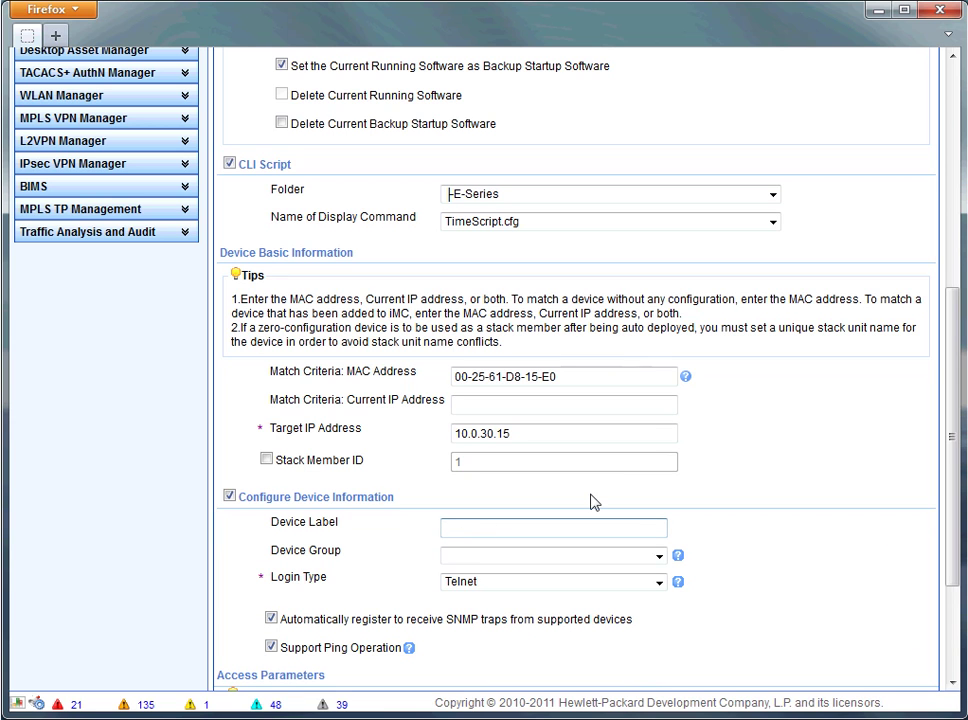
text(H)
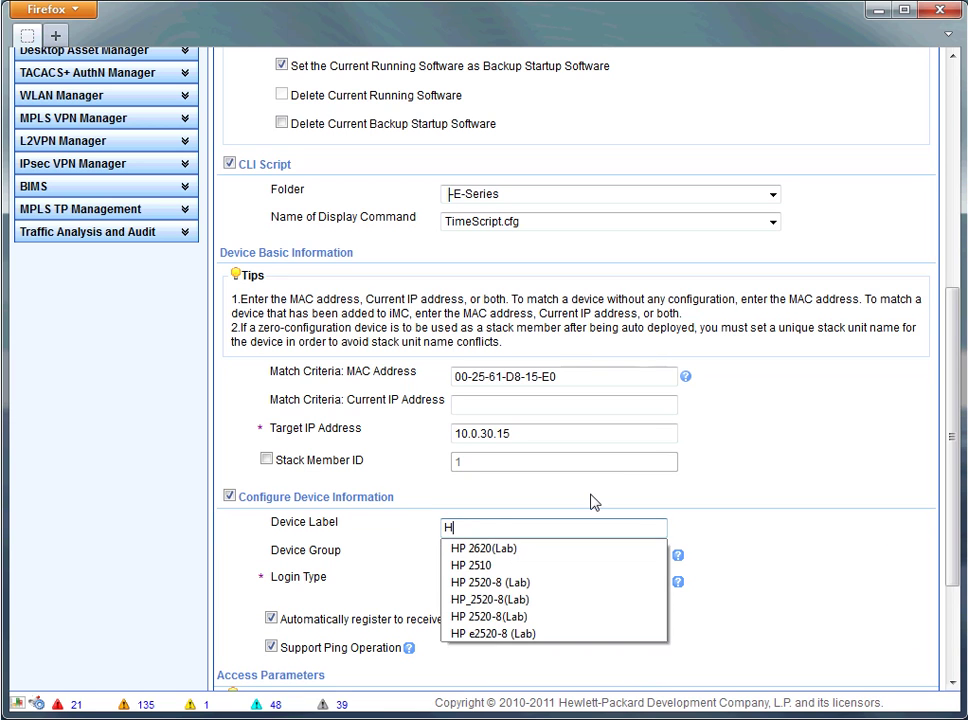
key(Down)
key(Tab)
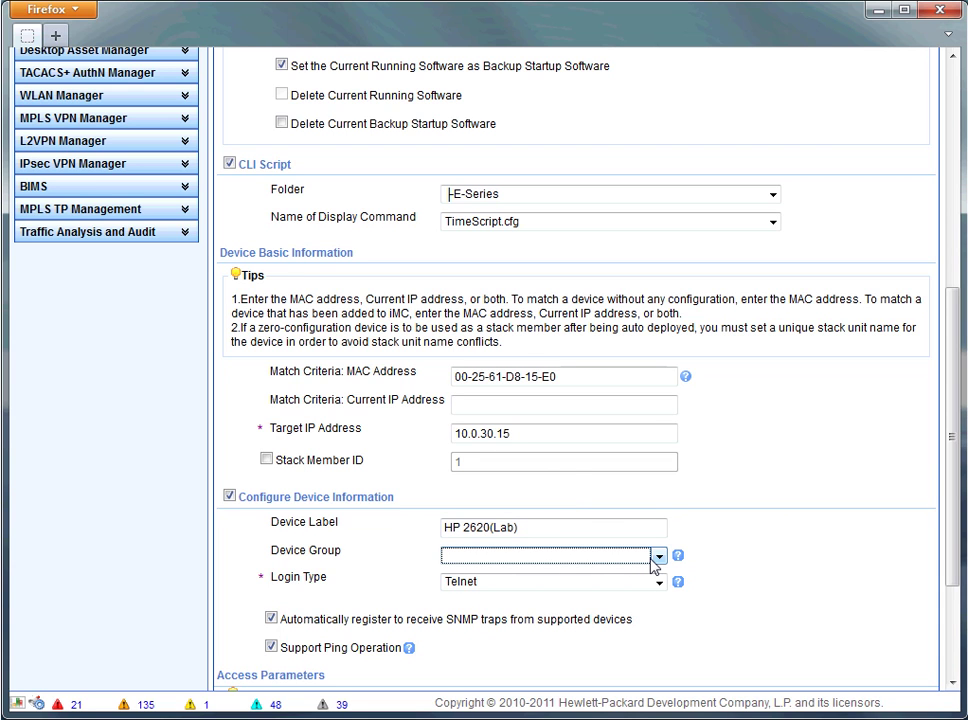
key(Down)
key(Tab)
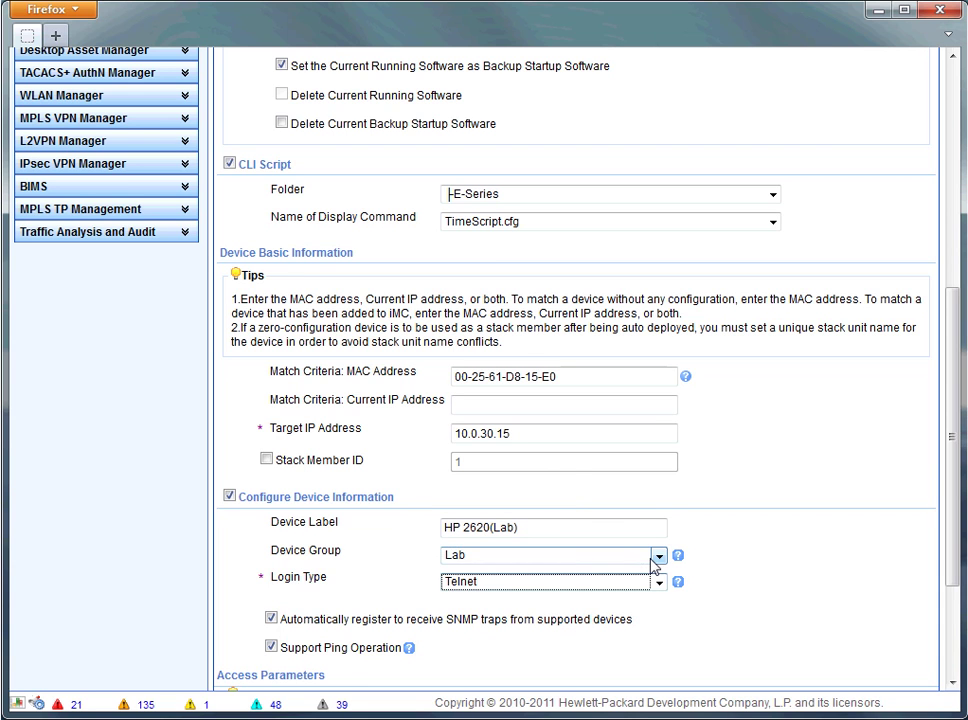
key(Down)
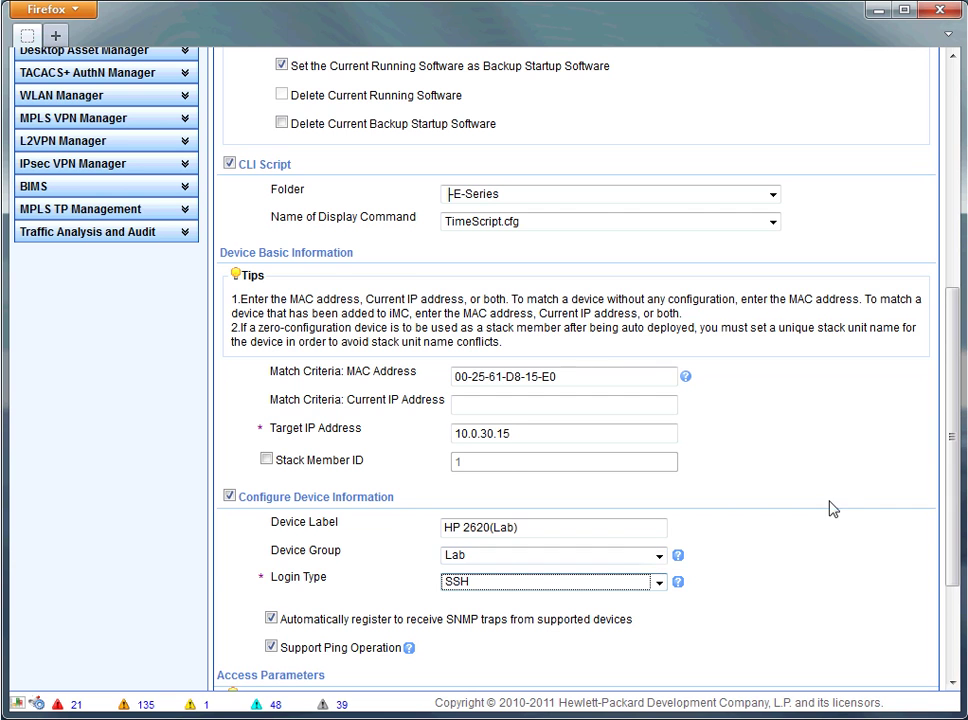
scroll(886, 470, down, 3)
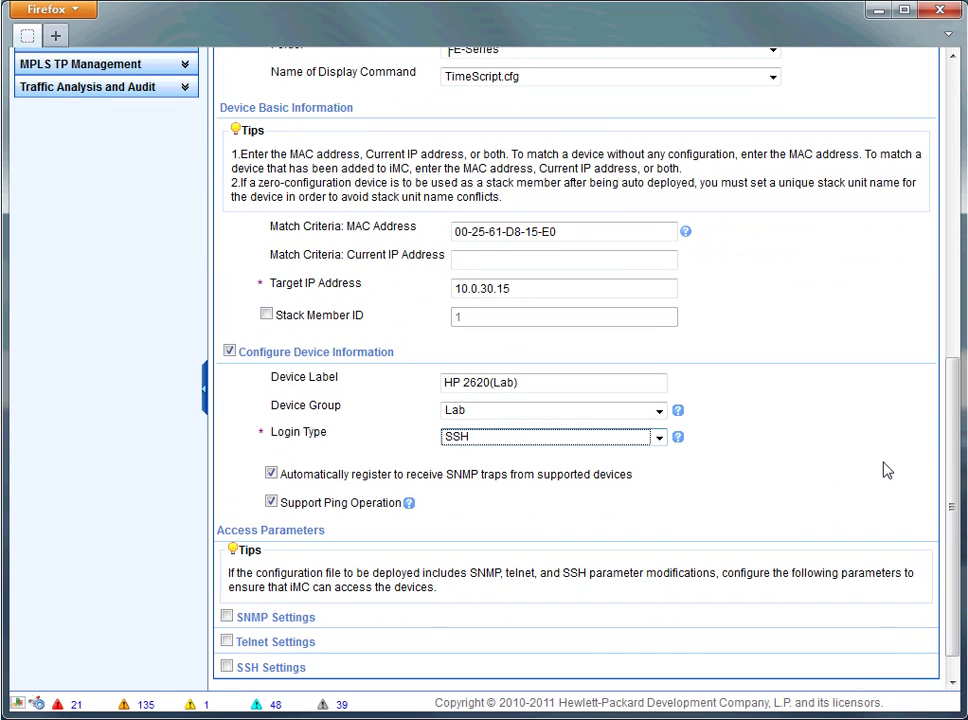
scroll(886, 470, down, 1)
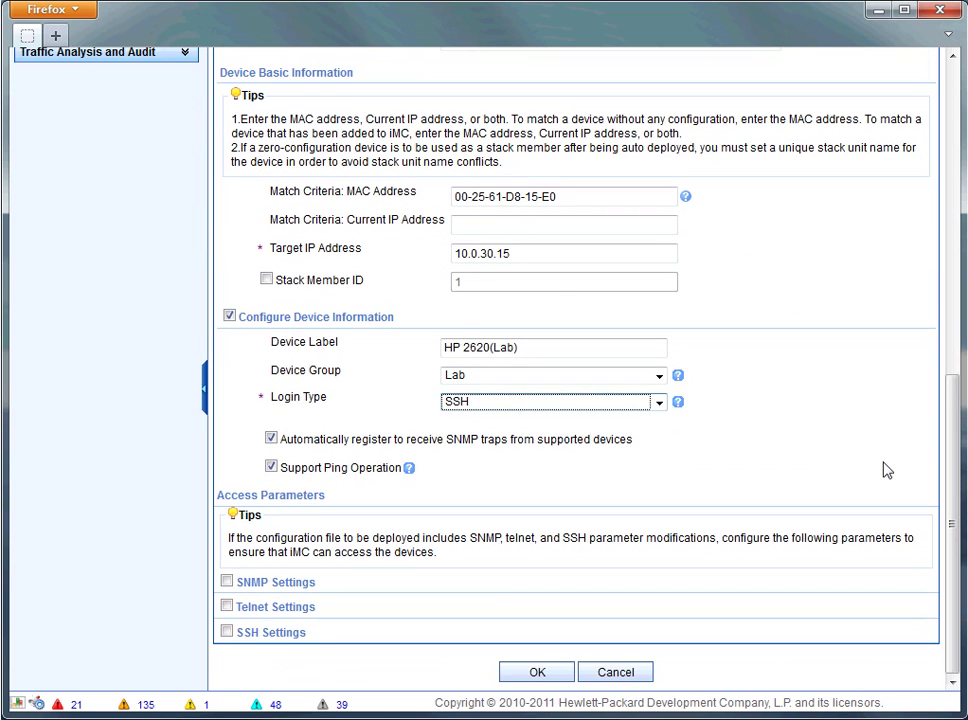
Enable SNMP access parameters with parameter type SNMPv2c.
click(227, 582)
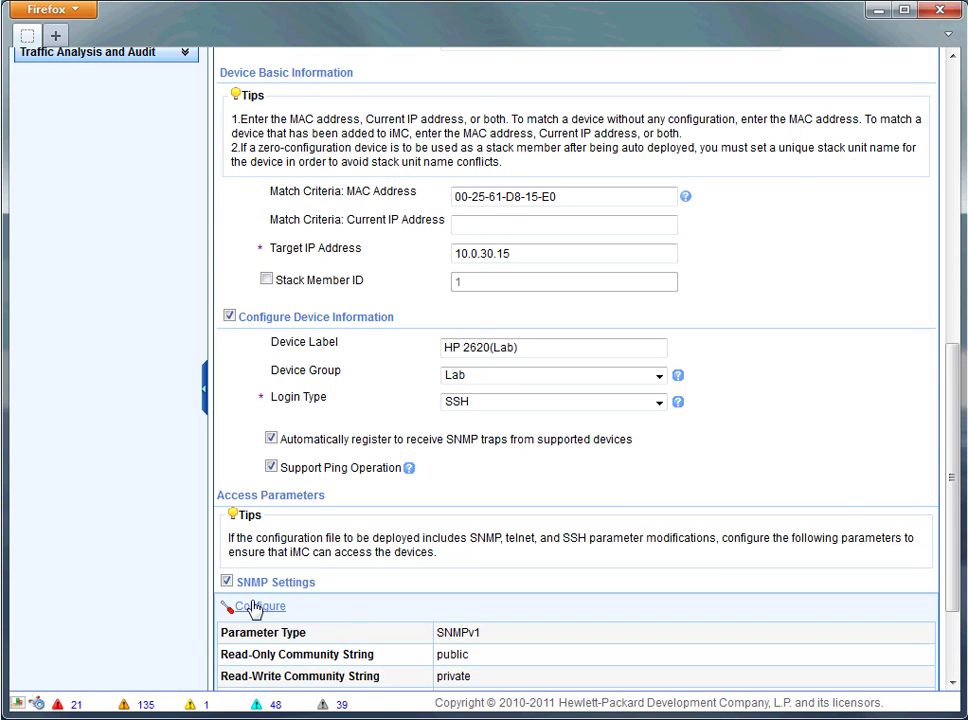
click(252, 606)
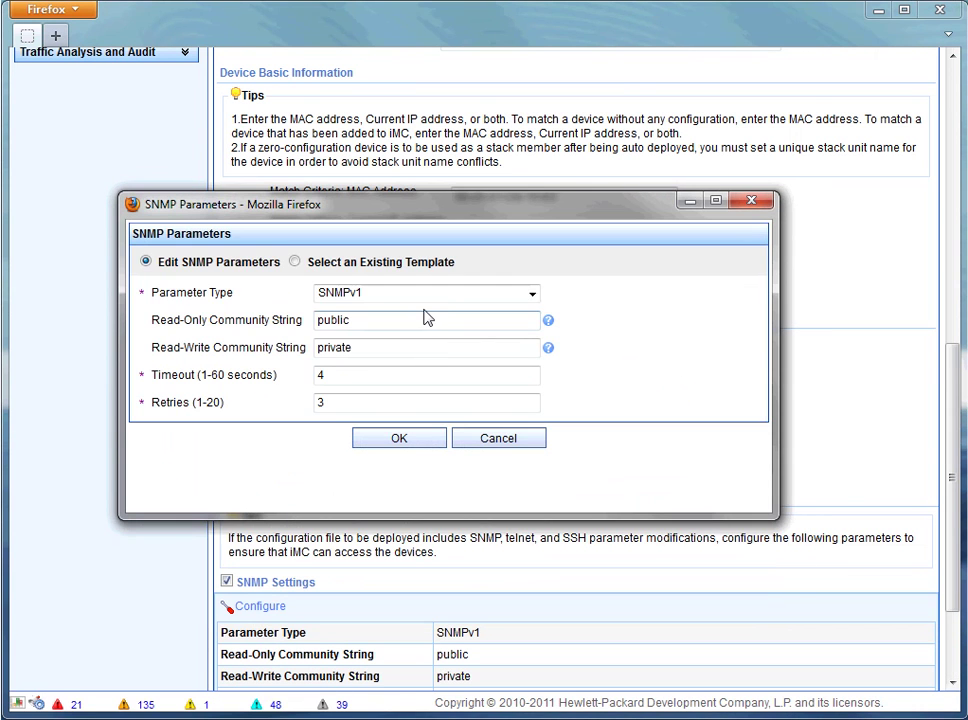
click(442, 294)
click(430, 326)
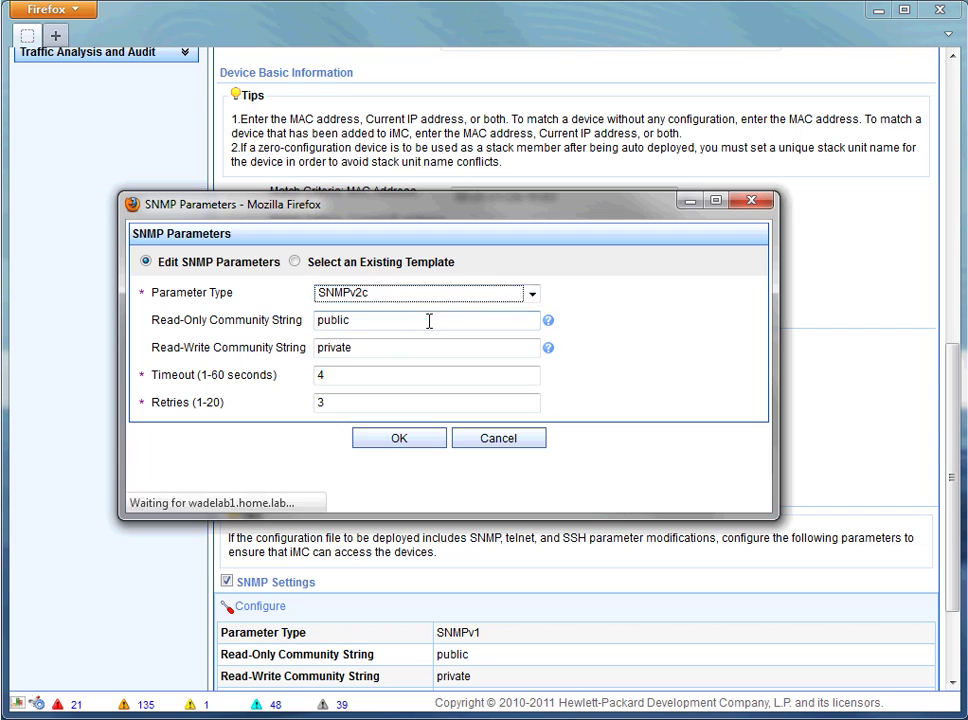
click(395, 440)
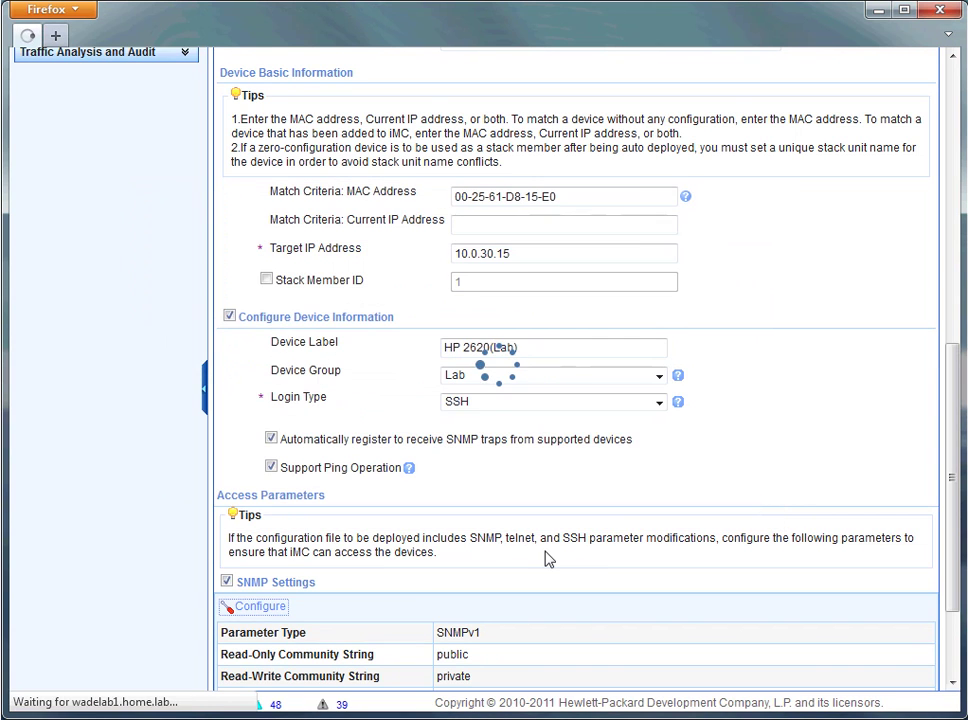
scroll(546, 557, up, 15)
scroll(546, 557, down, 15)
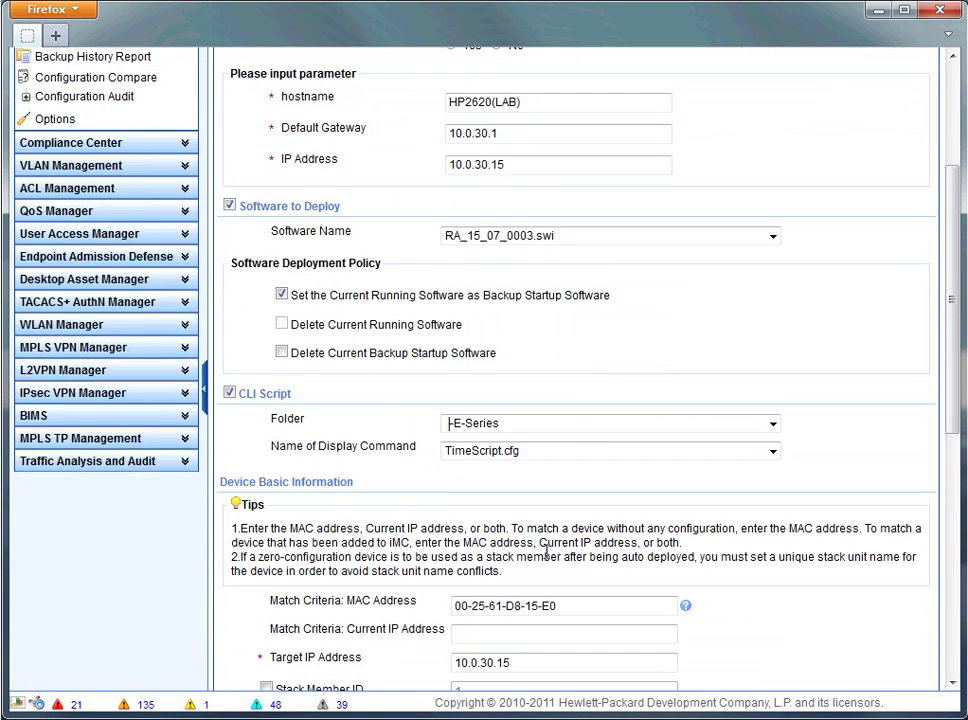
scroll(546, 557, down, 1)
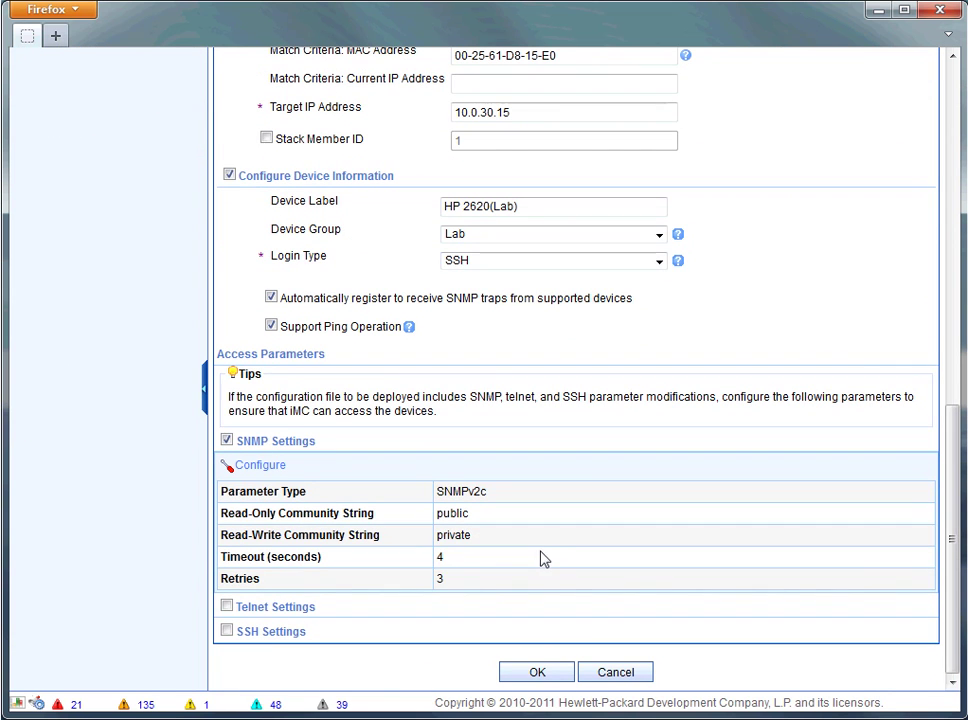
Enable SSH access on port 22 with the device's login password.
click(228, 630)
scroll(420, 592, down, 3)
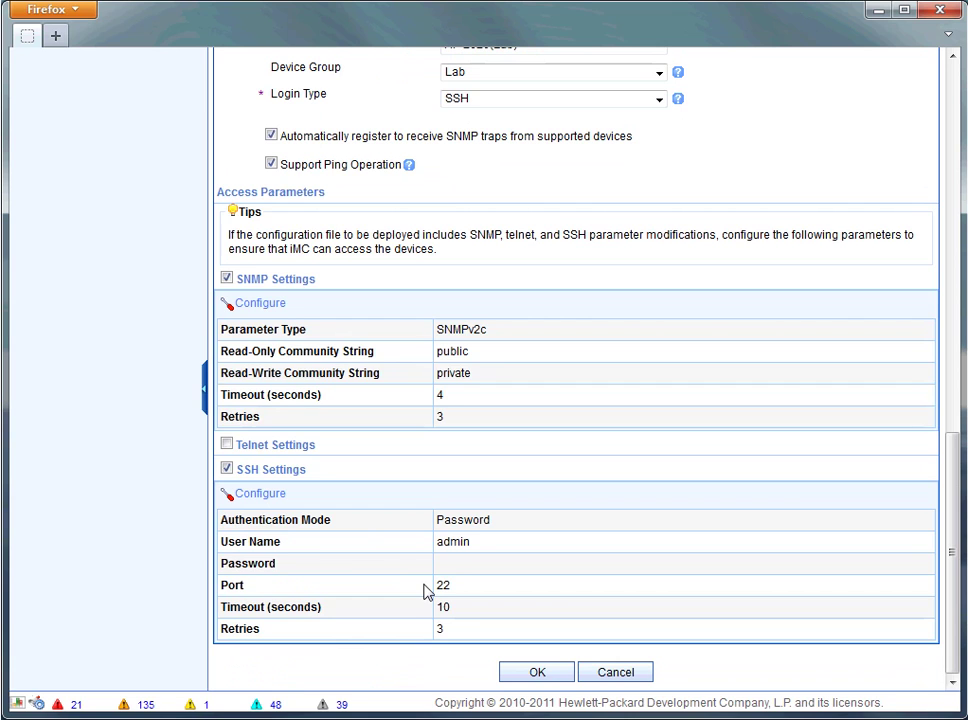
click(262, 497)
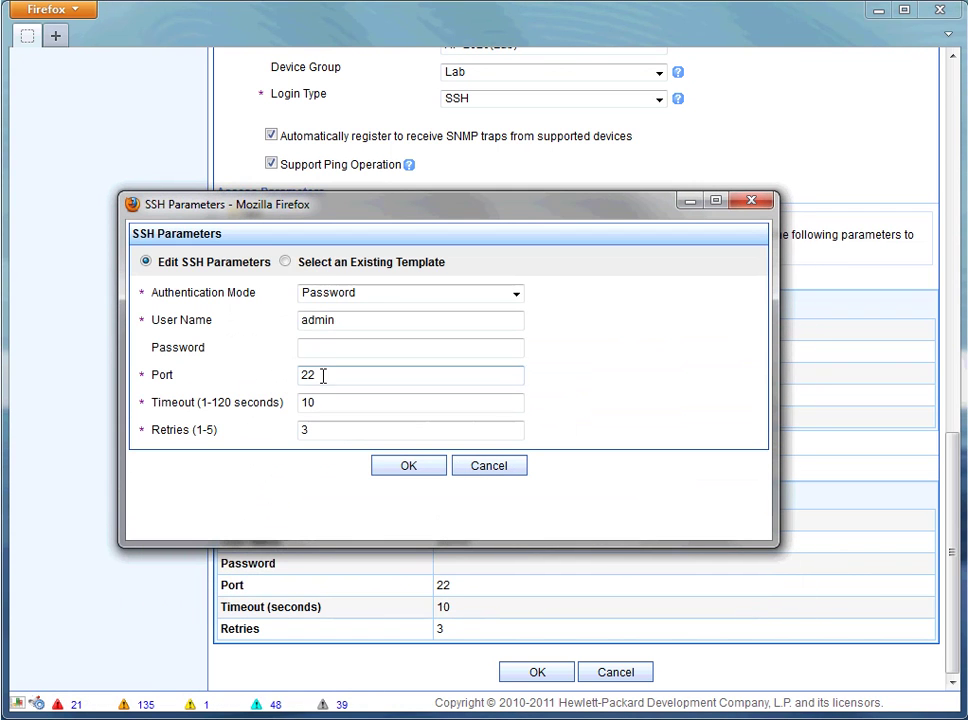
click(342, 353)
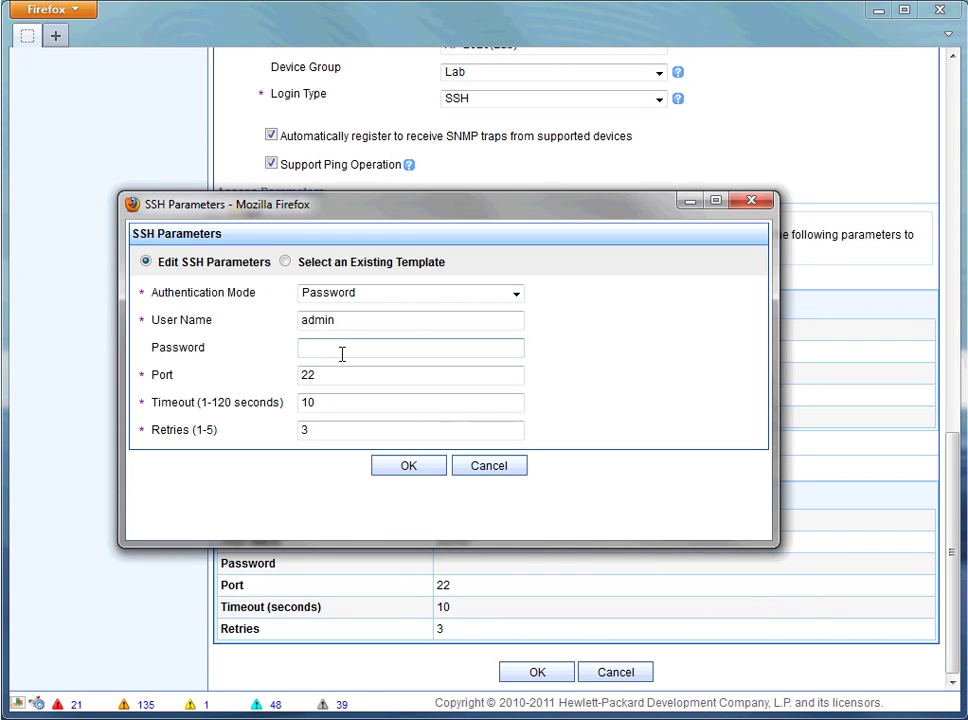
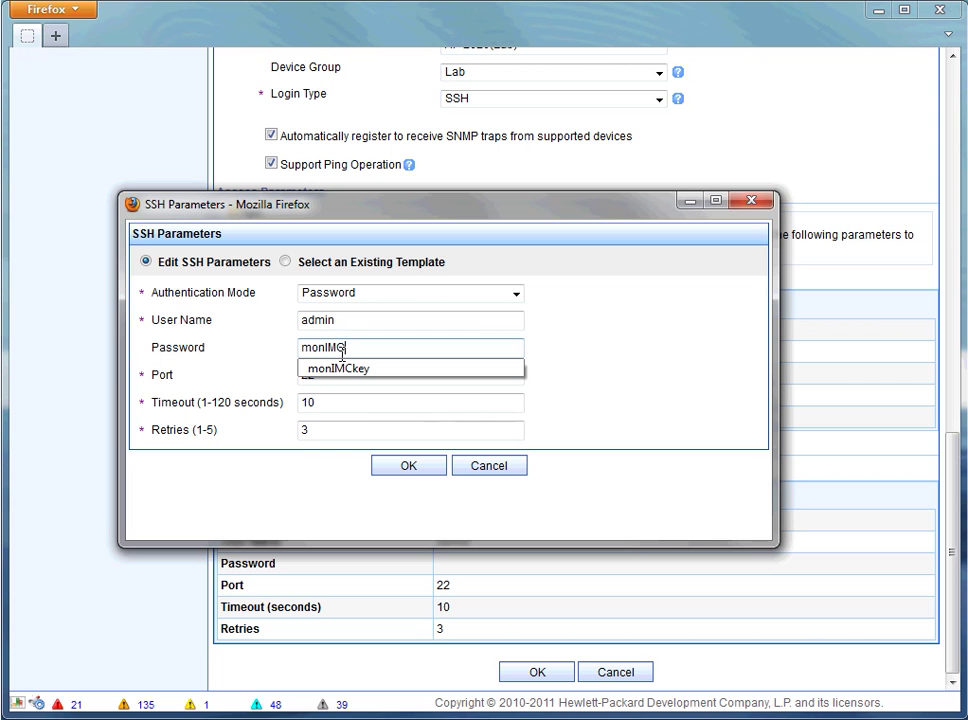
key(Tab)
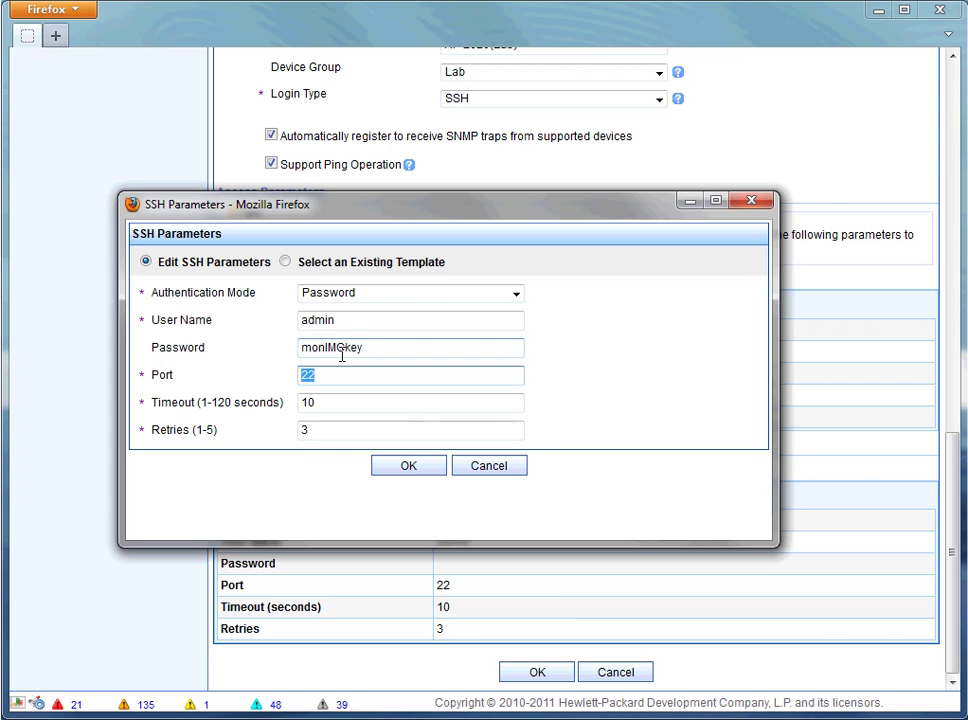
click(430, 467)
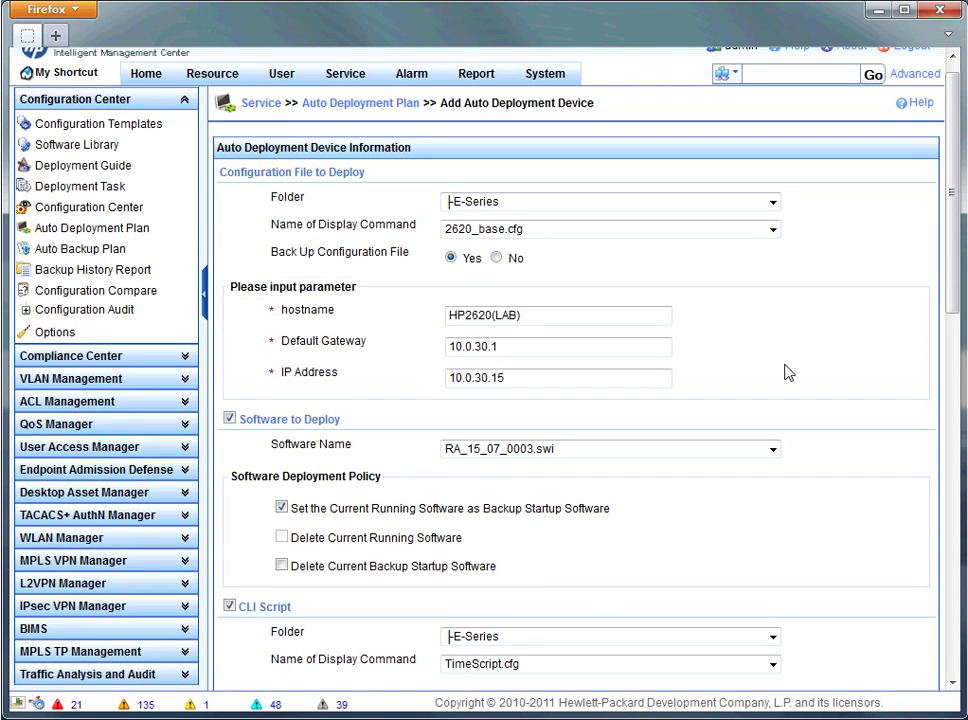
Submit the new auto deployment device to plan ADP1.
scroll(787, 373, down, 2)
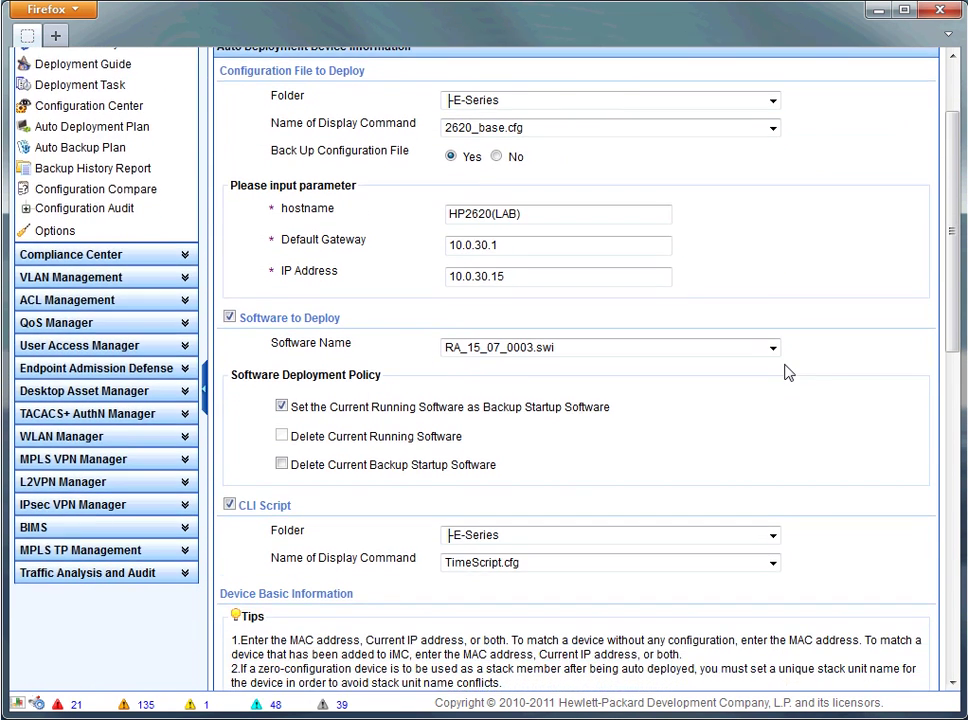
scroll(787, 373, down, 10)
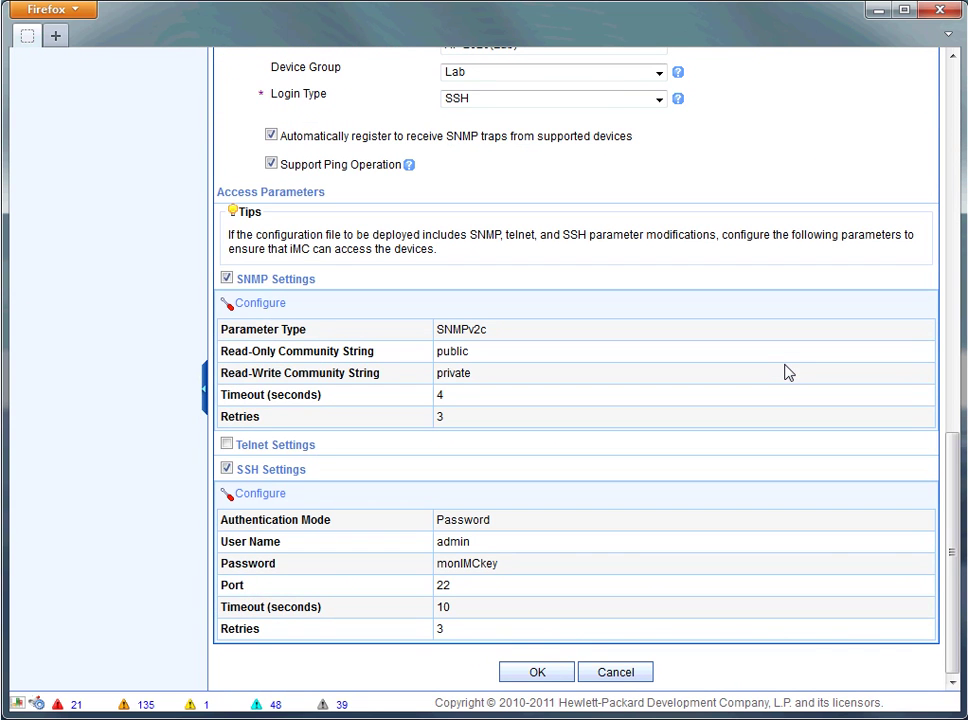
click(535, 674)
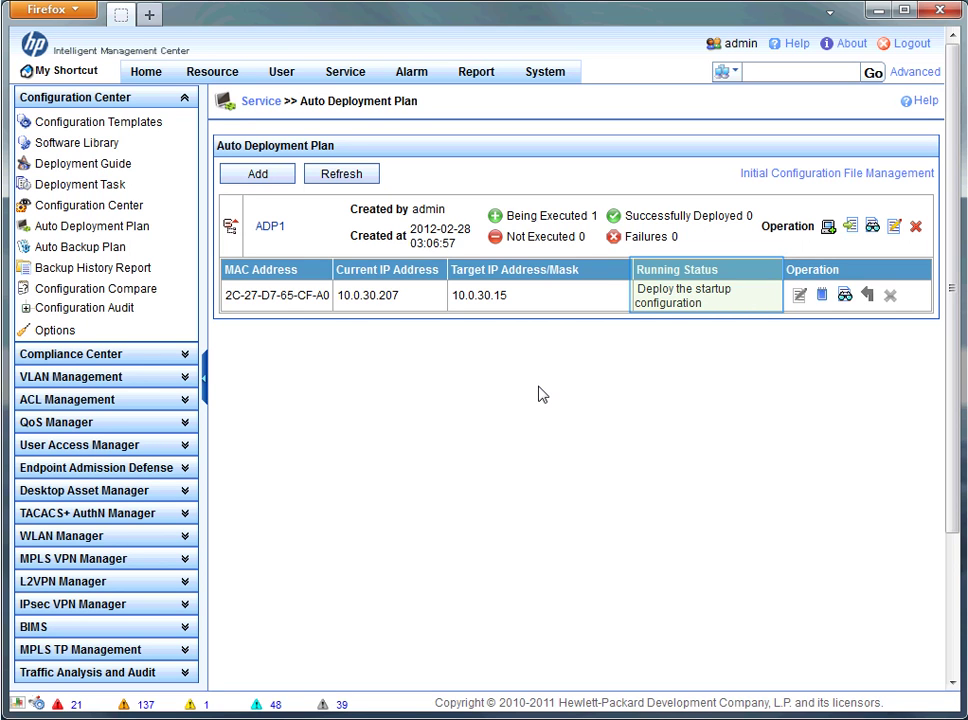
Refresh ADP1 until the deployment shows finished with 1 device successfully deployed.
click(324, 184)
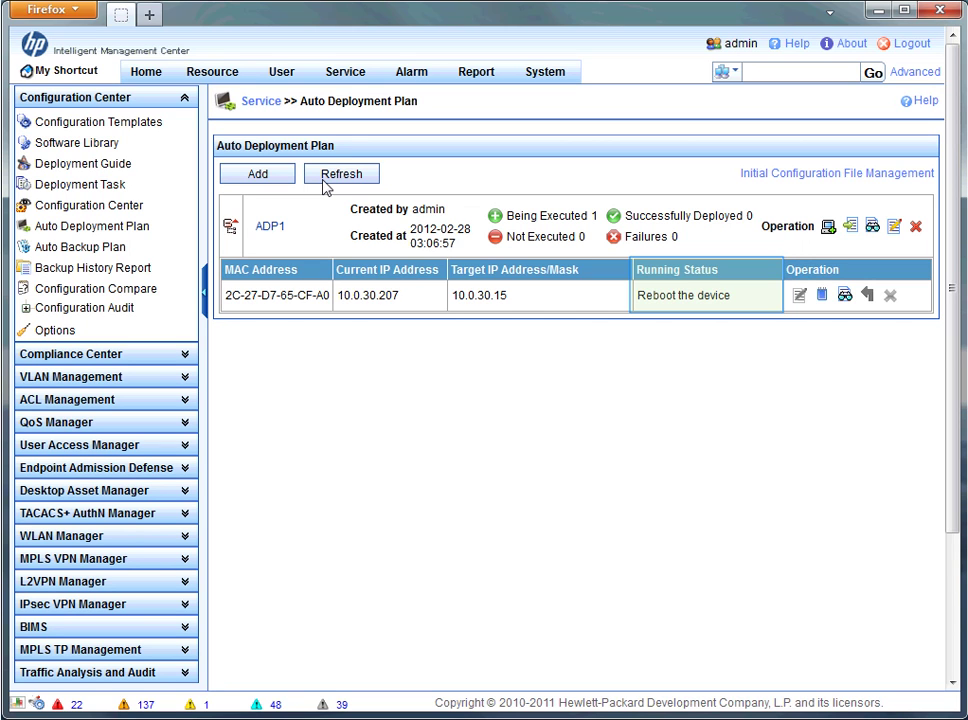
click(325, 188)
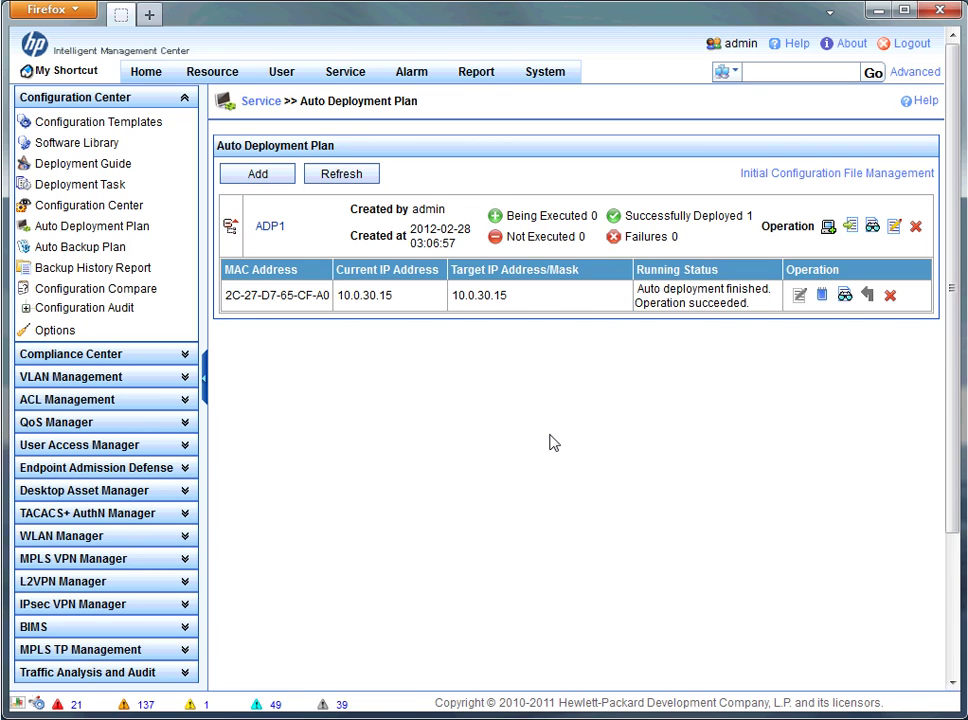
click(845, 296)
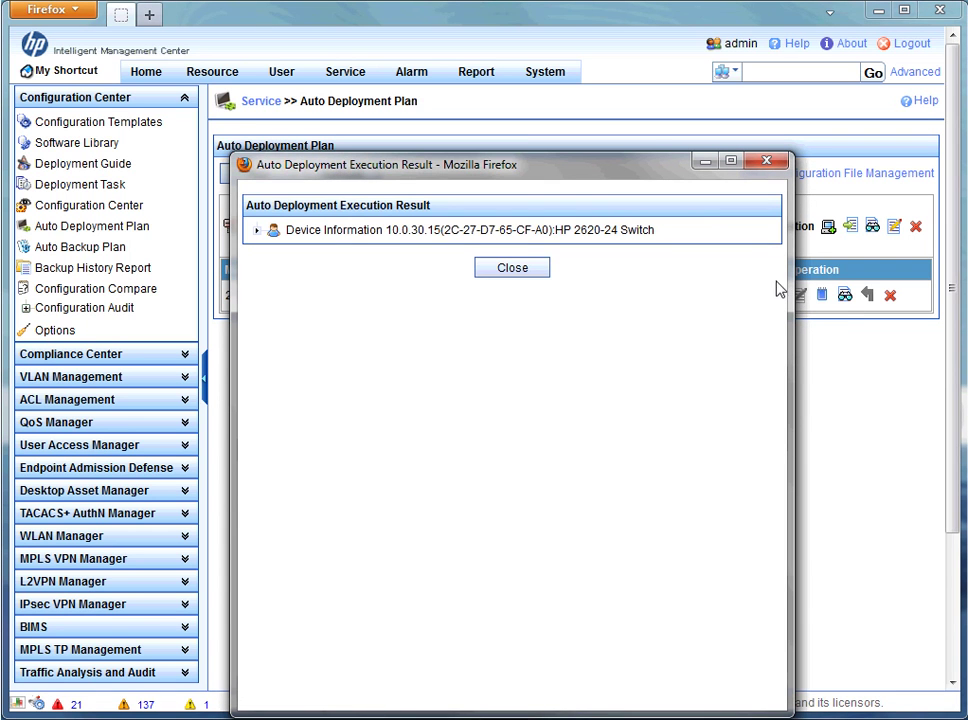
click(256, 231)
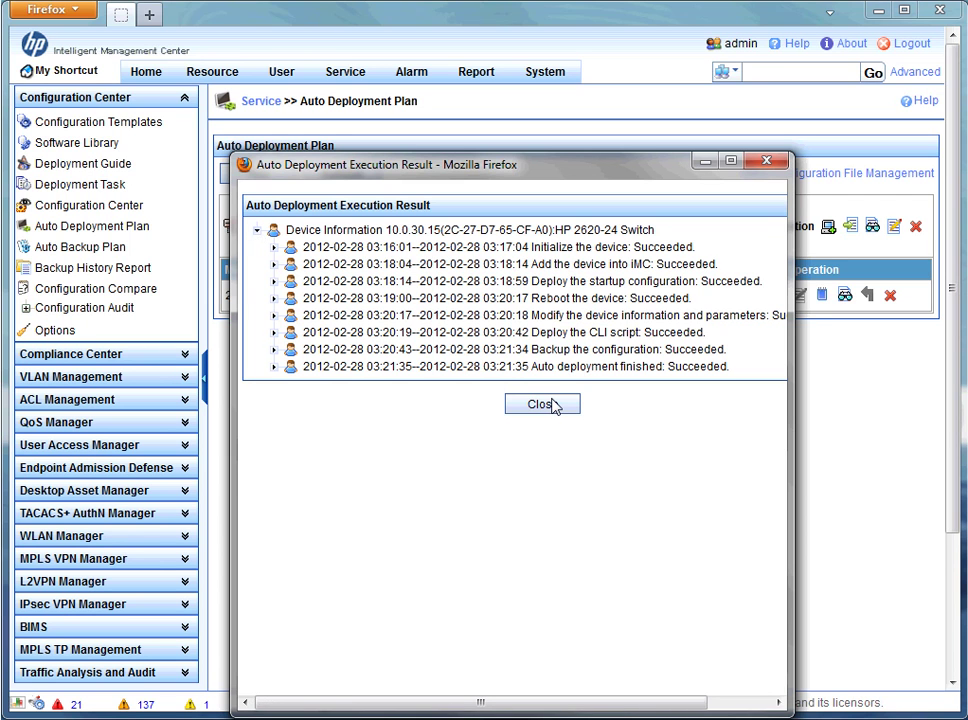
click(541, 404)
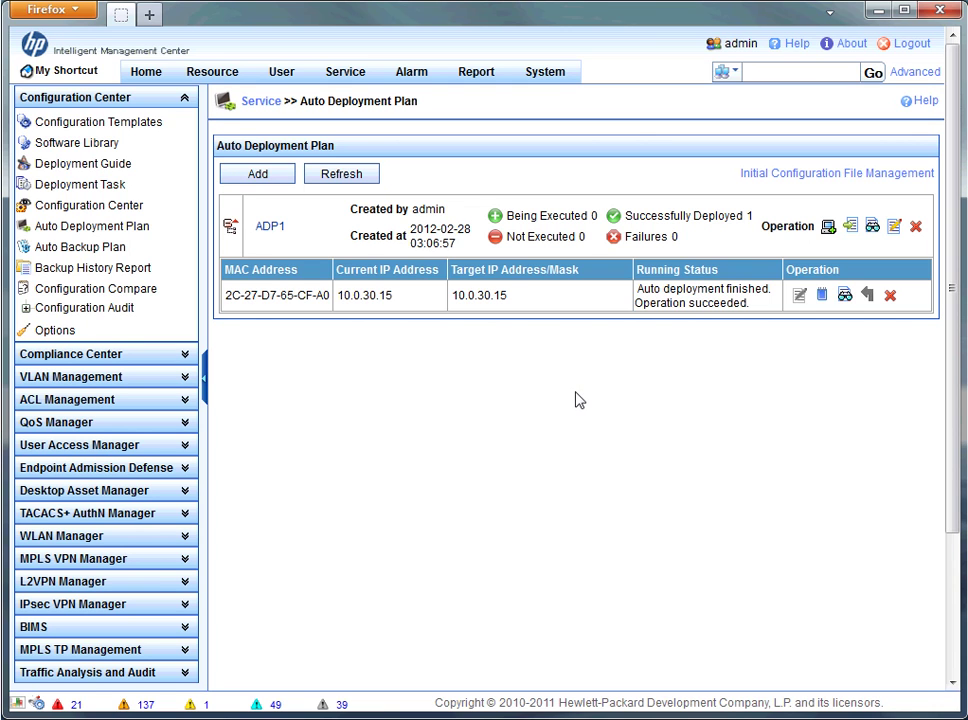
Delete the deployed switch, then import 20 devices from ADP-import-lab_ssh-withSoftware.csv.
click(890, 297)
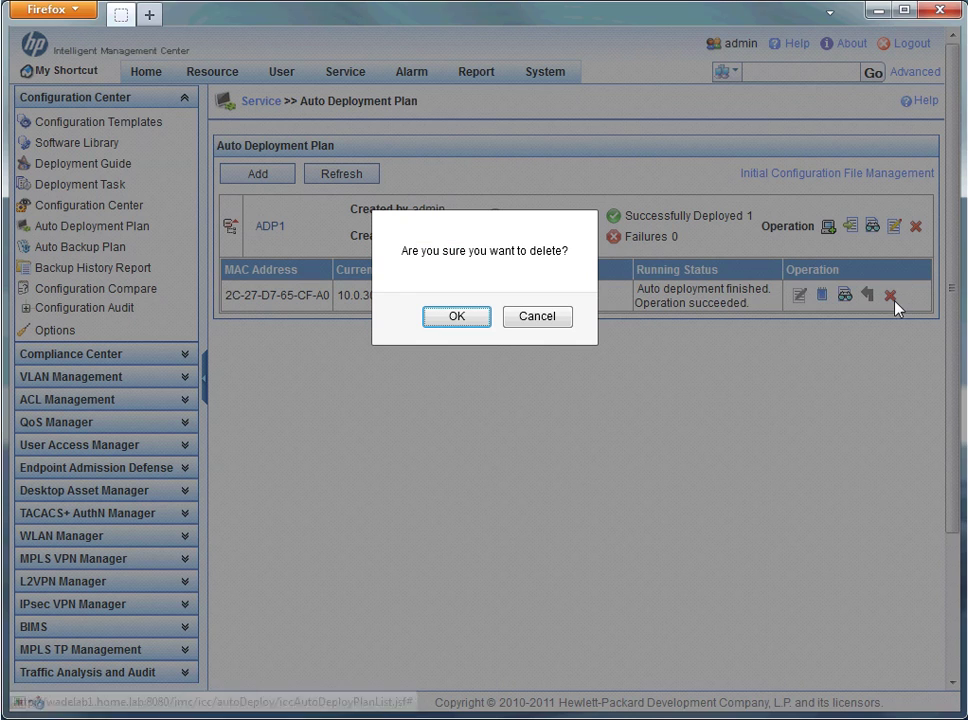
click(477, 322)
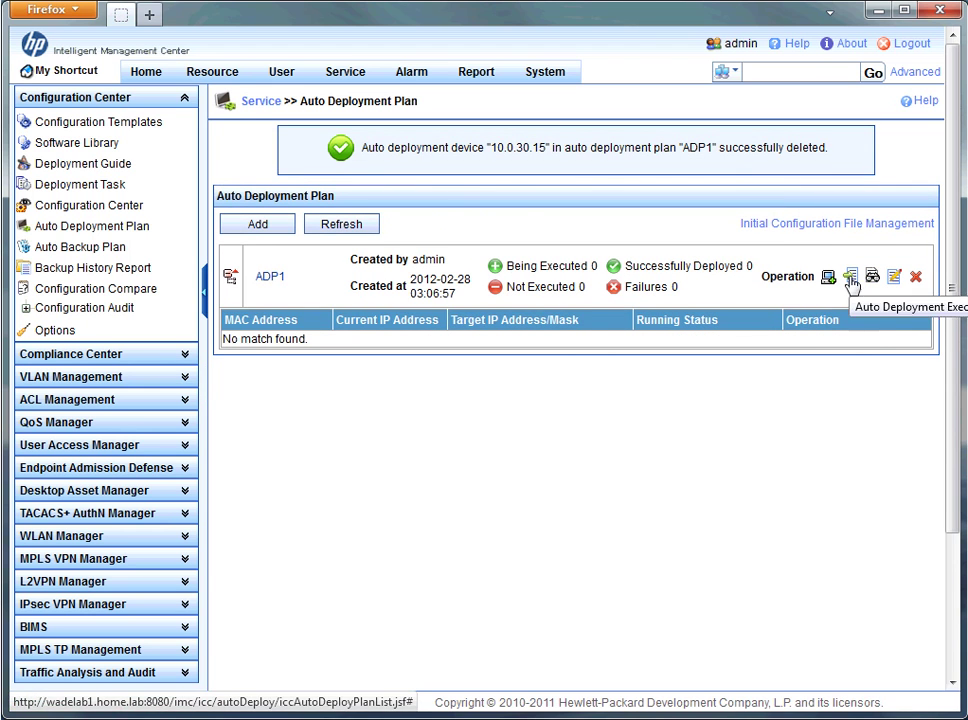
click(850, 230)
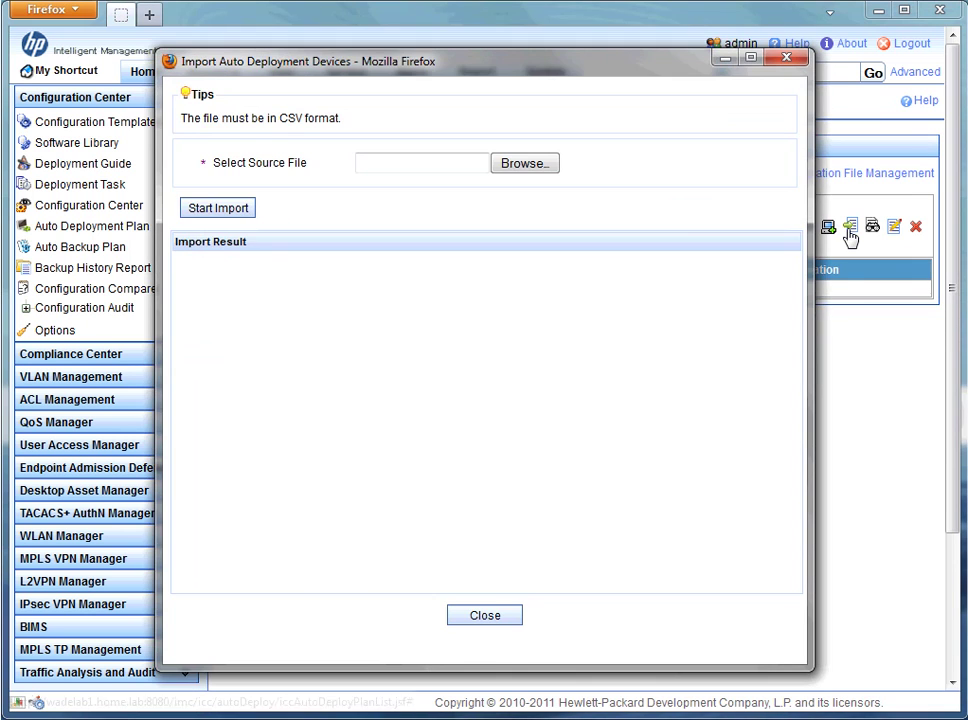
click(536, 177)
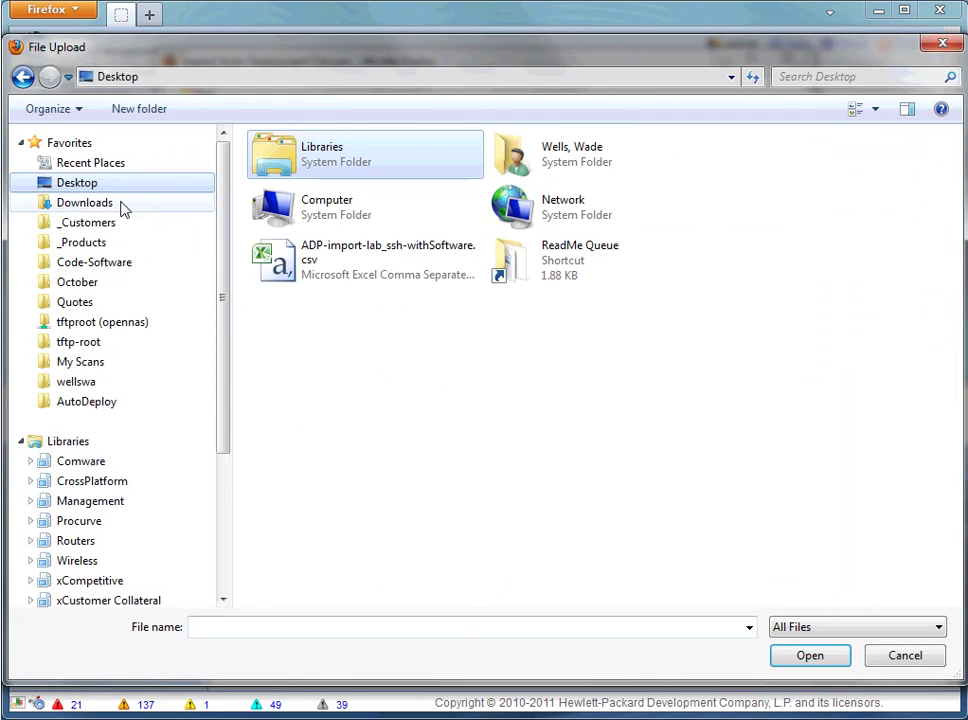
click(336, 265)
double_click(336, 265)
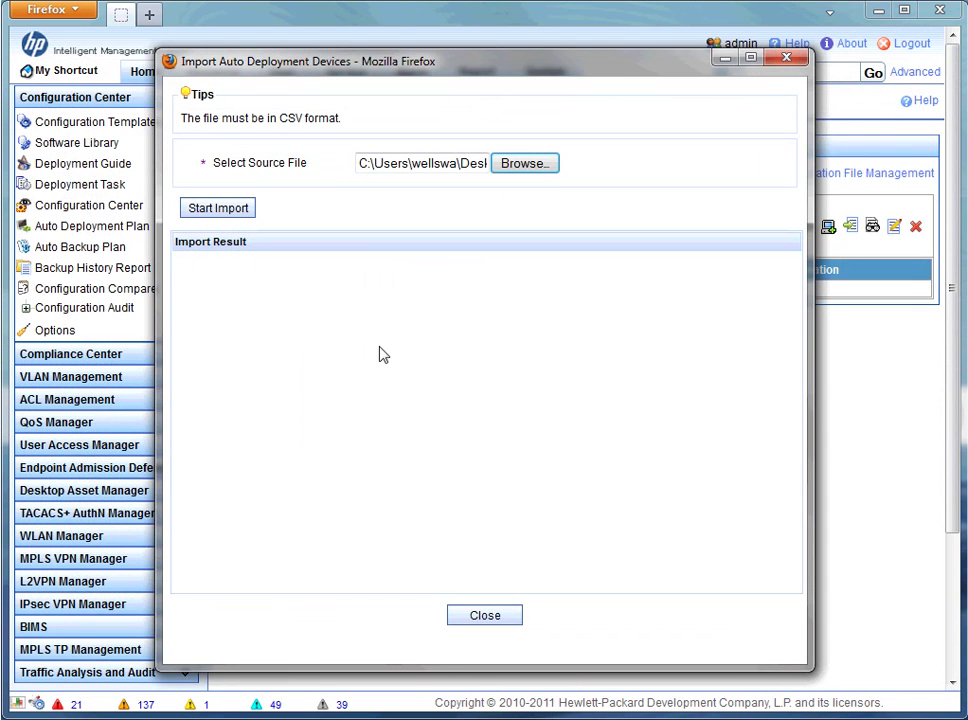
click(225, 208)
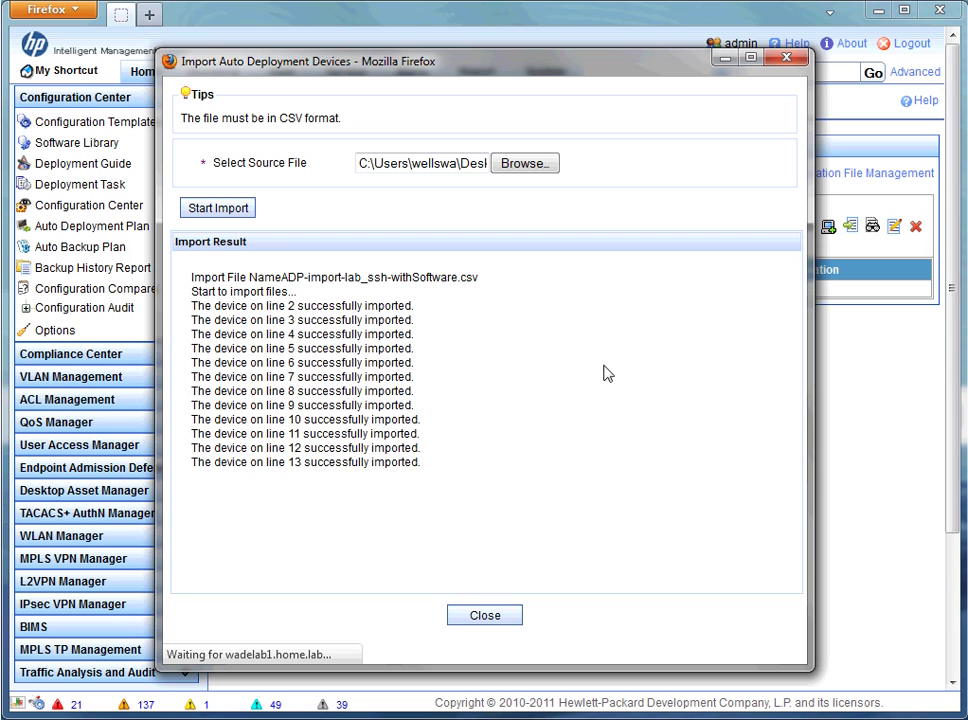
click(481, 624)
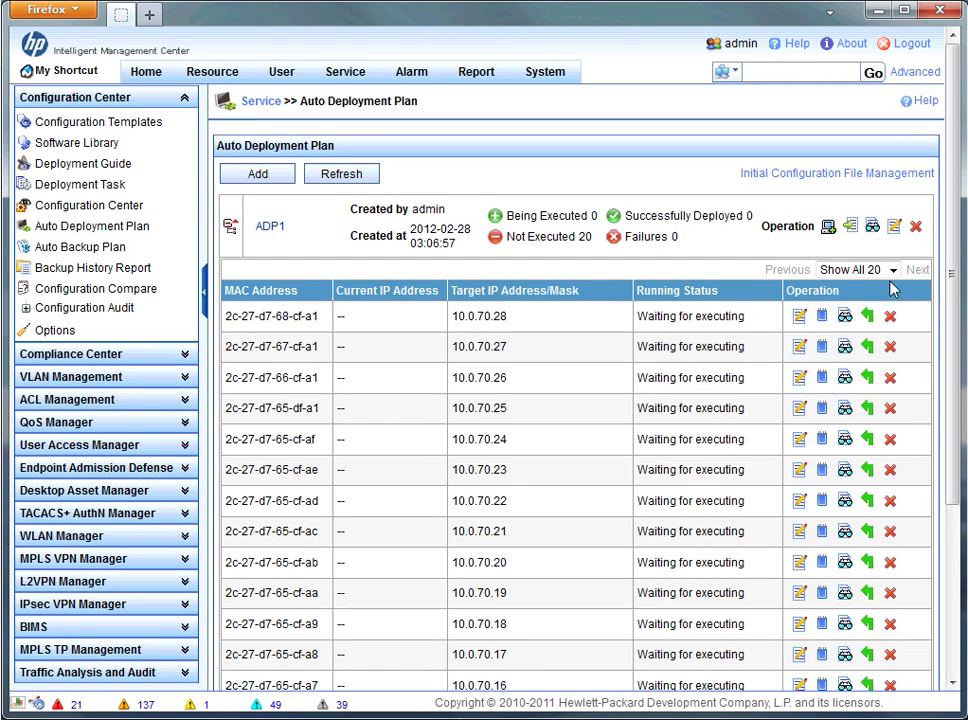
mouse_move(953, 270)
mouse_down()
mouse_move(957, 488)
mouse_move(957, 258)
mouse_up()
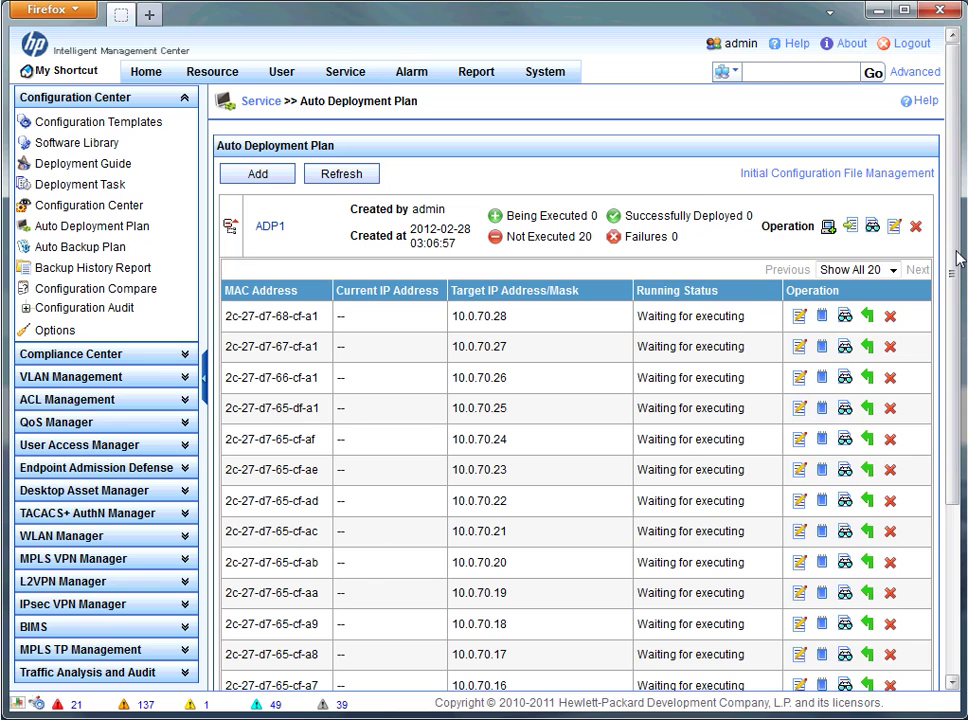